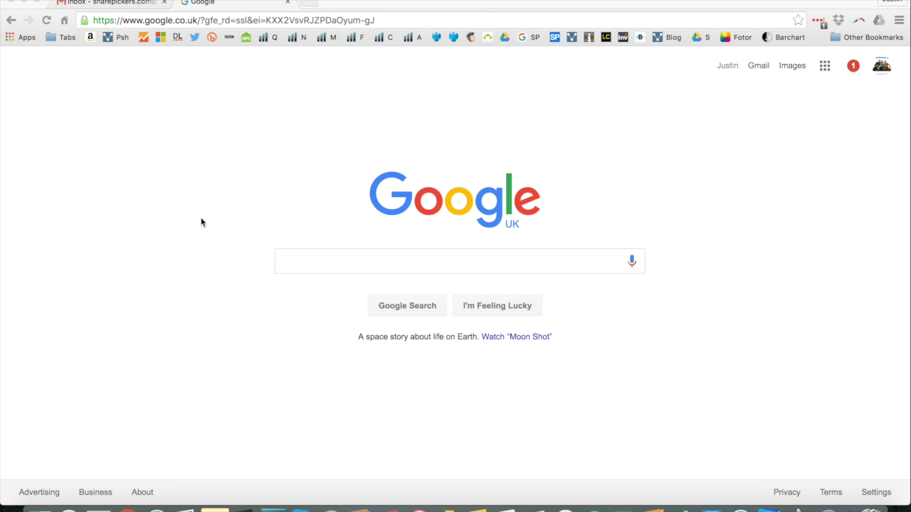
- Open Investing.com in its UK edition, accepting the edition offer and dismissing the advertising pop-ups
click(622, 38)
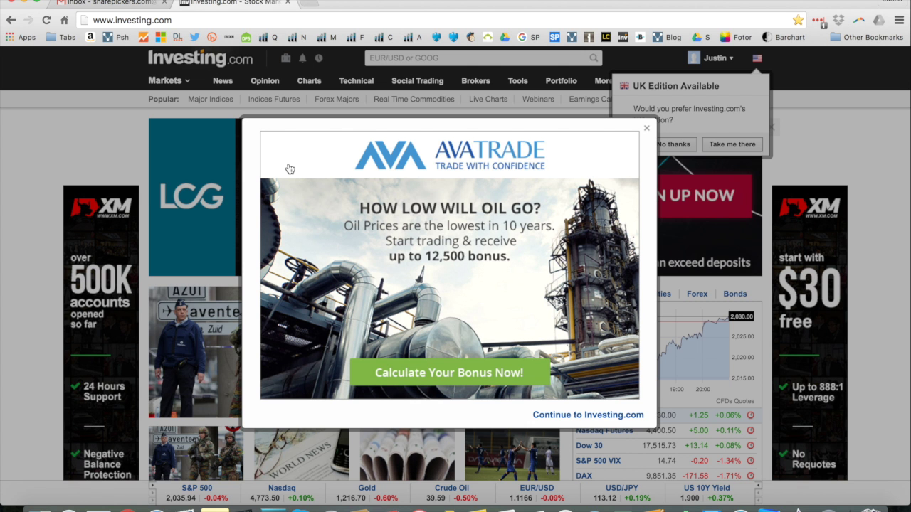
click(645, 129)
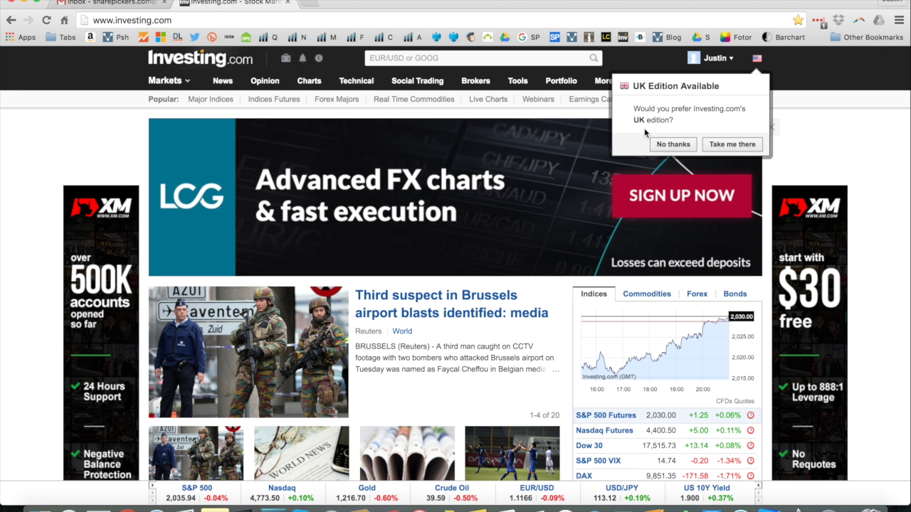
click(715, 147)
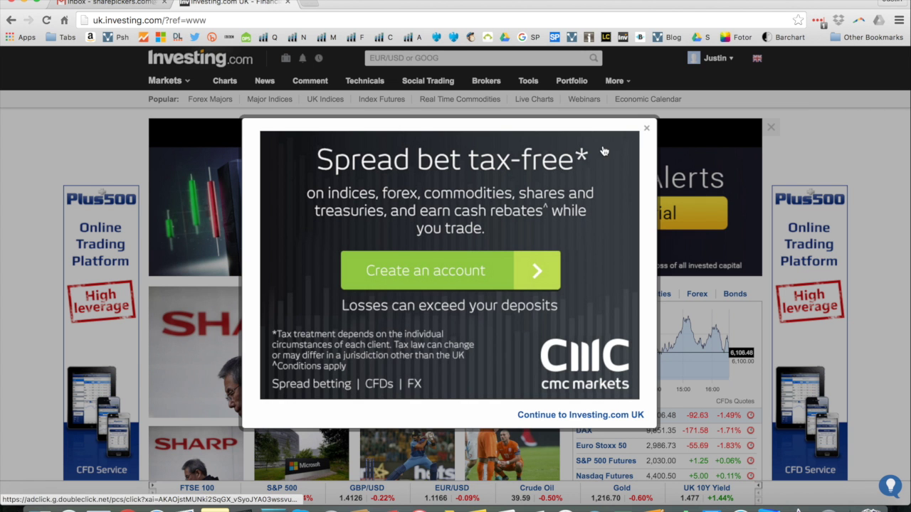
click(646, 128)
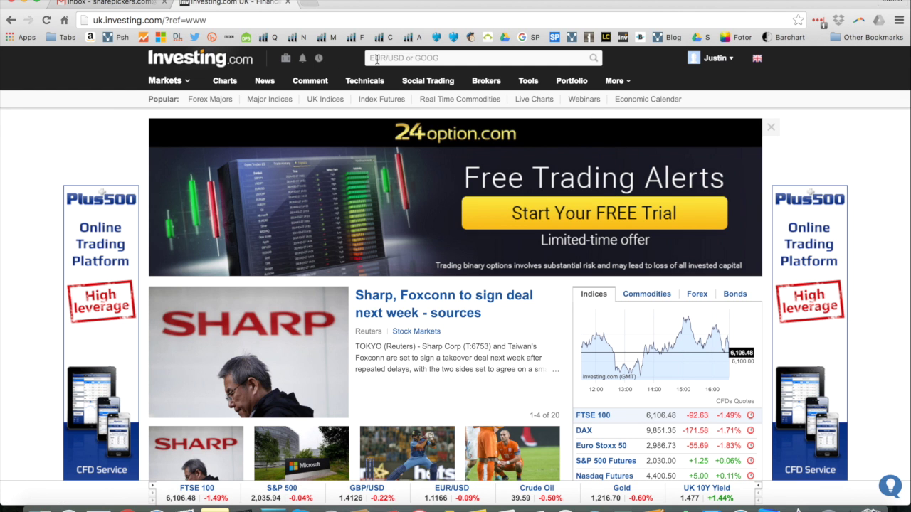
- Search for "stan" and open the Standard Chartered PLC equity page for London
click(373, 58)
text(stan)
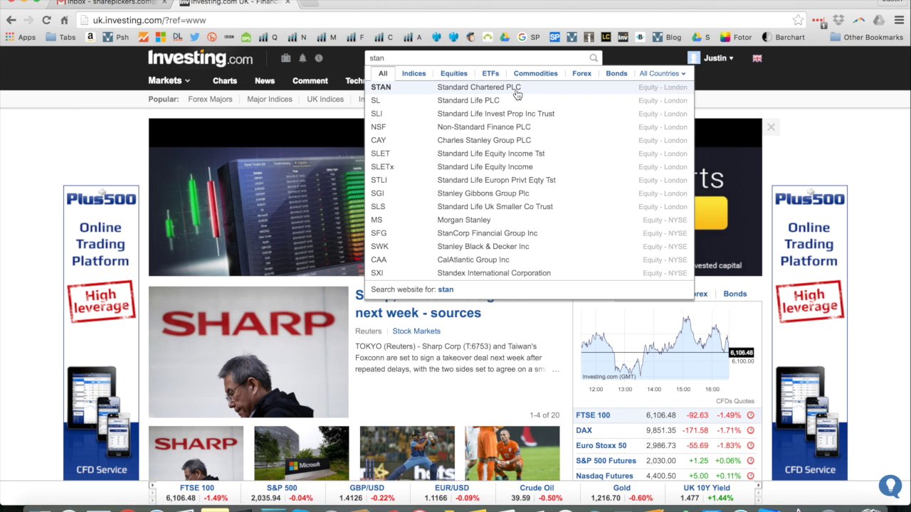
click(517, 95)
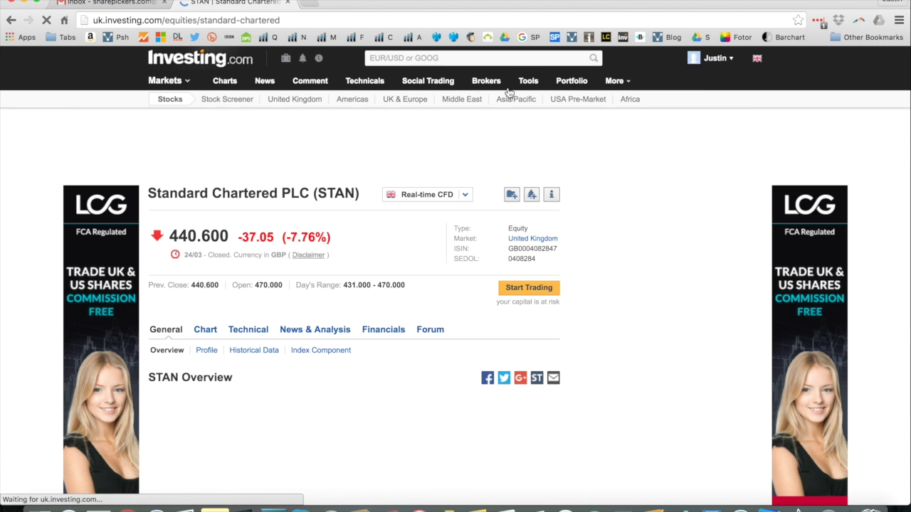
- Dismiss the alert hint and open the Standard Chartered technical streaming chart
scroll(3, 185, down, 3)
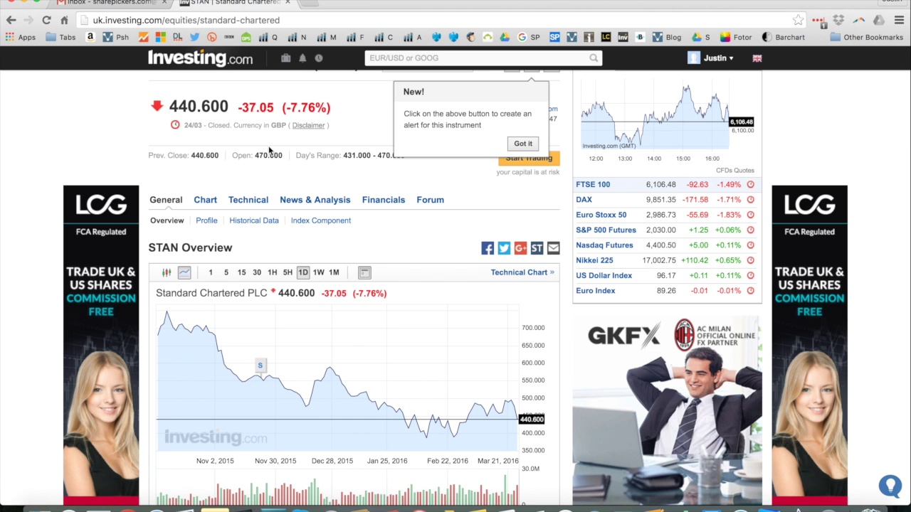
click(520, 144)
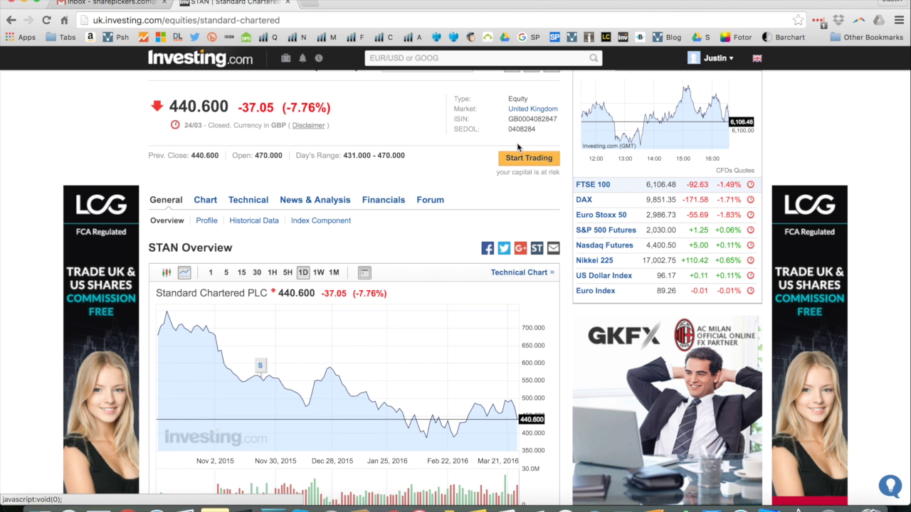
scroll(363, 113, down, 2)
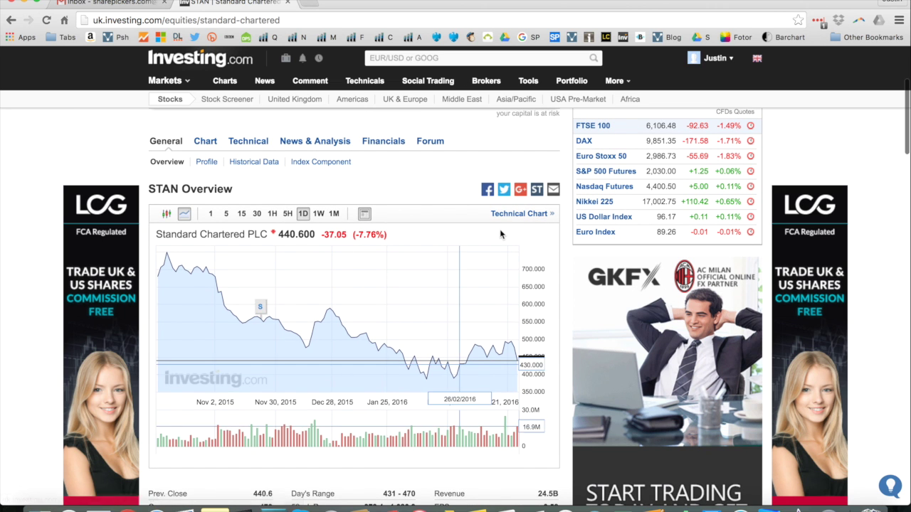
click(509, 217)
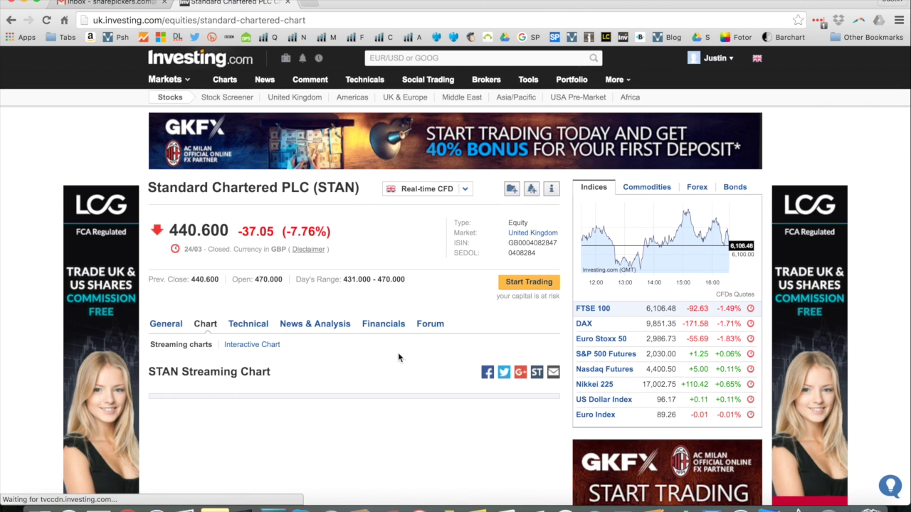
scroll(397, 352, down, 2)
scroll(398, 352, down, 1)
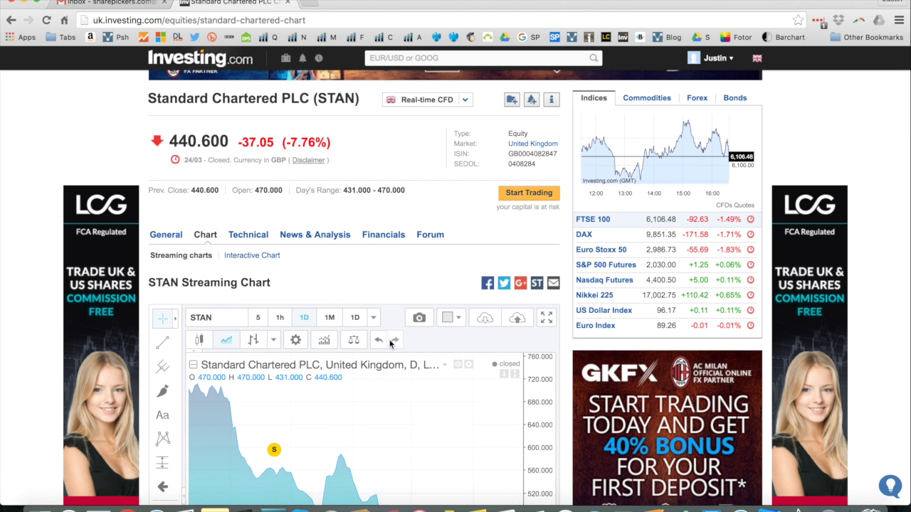
scroll(32, 268, down, 3)
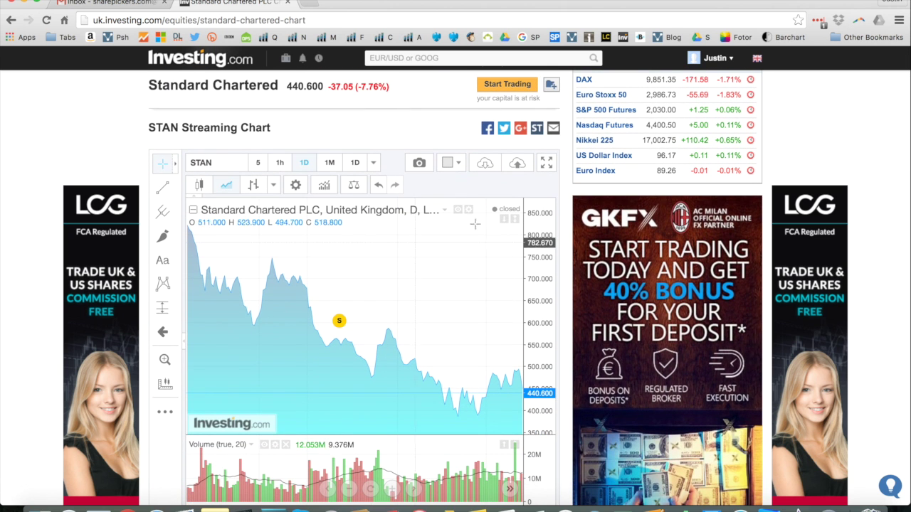
click(483, 164)
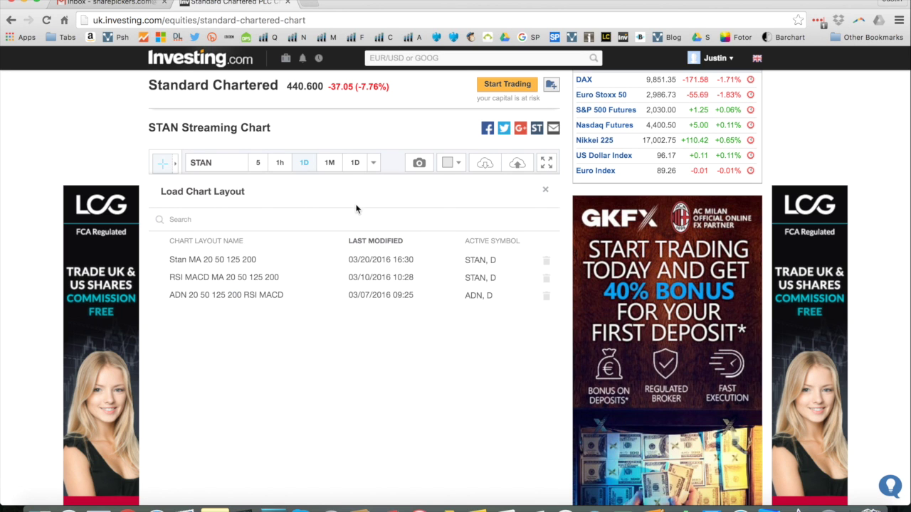
click(239, 265)
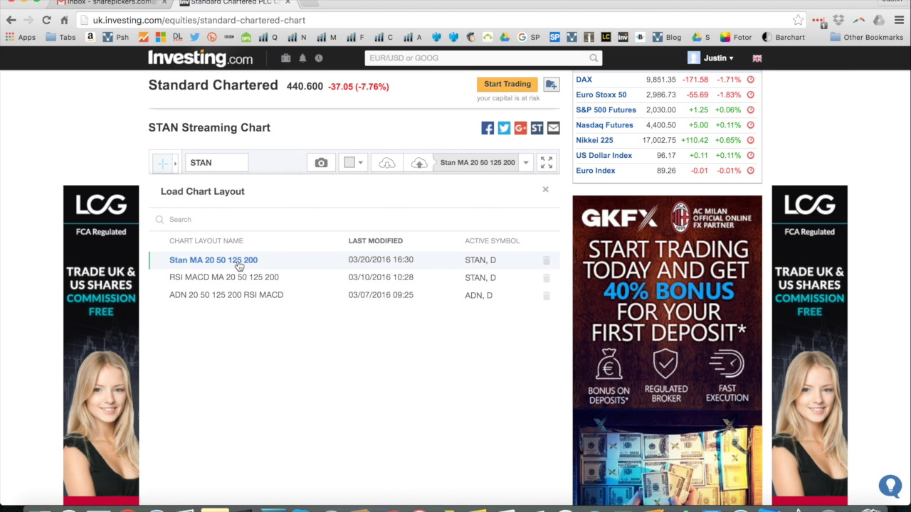
click(545, 190)
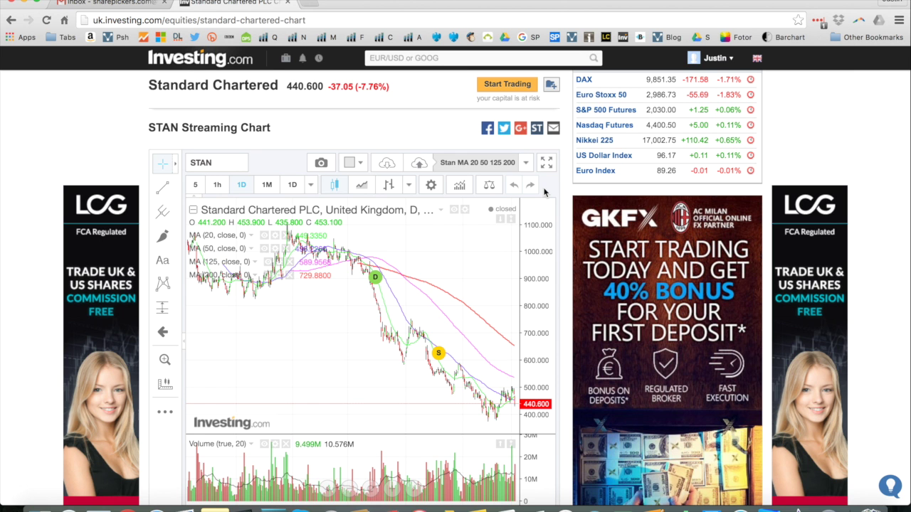
- Show the chart full screen and frame the daily prices from about September 2014 to March 2016
click(546, 163)
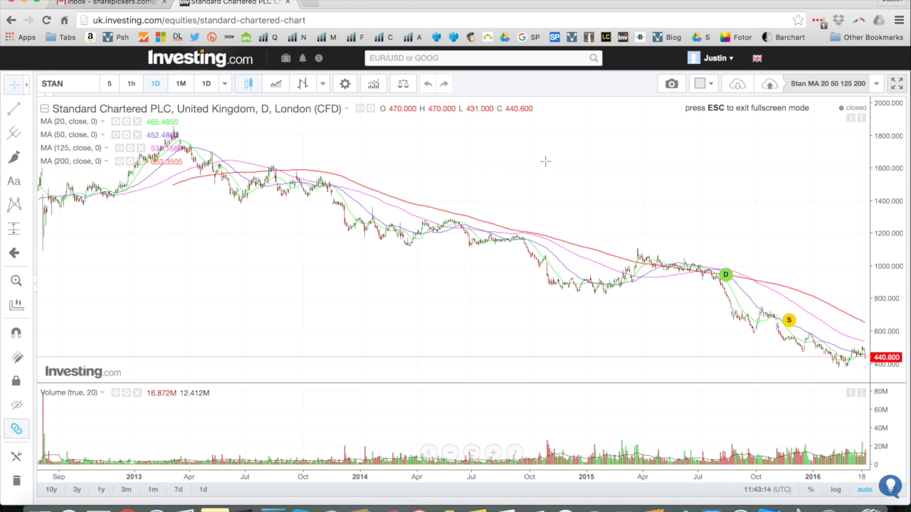
scroll(580, 337, up, 1)
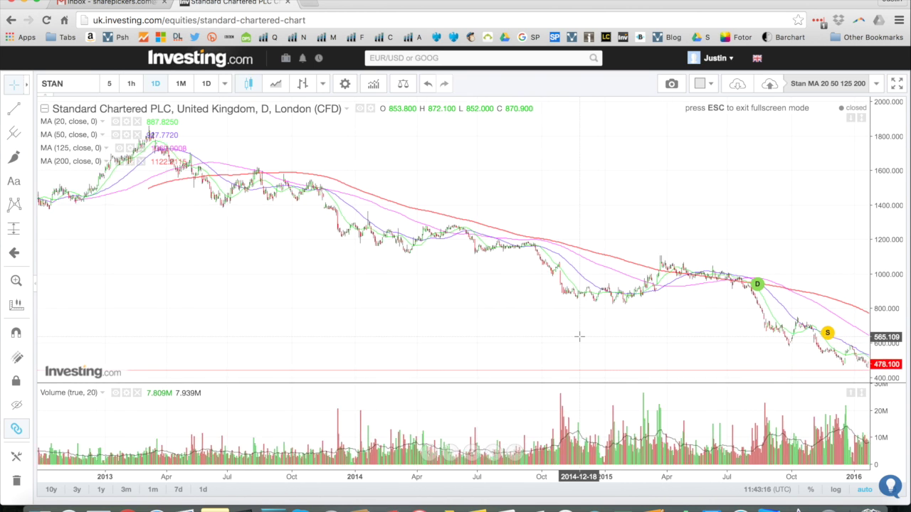
scroll(579, 336, up, 2)
drag(579, 335, 475, 343)
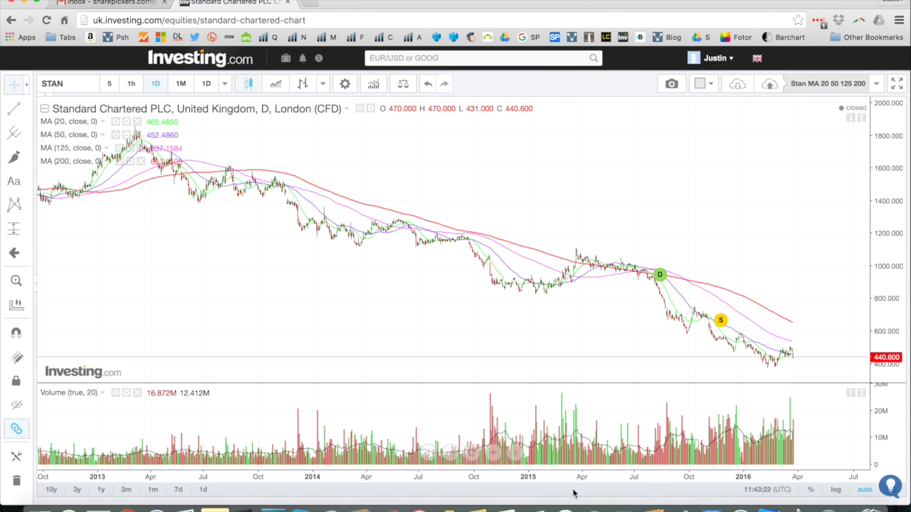
click(494, 454)
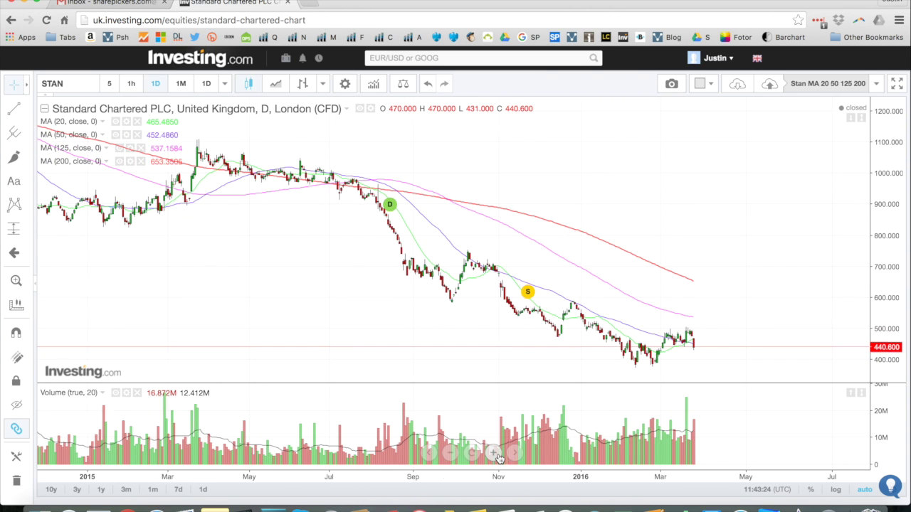
drag(626, 192, 742, 195)
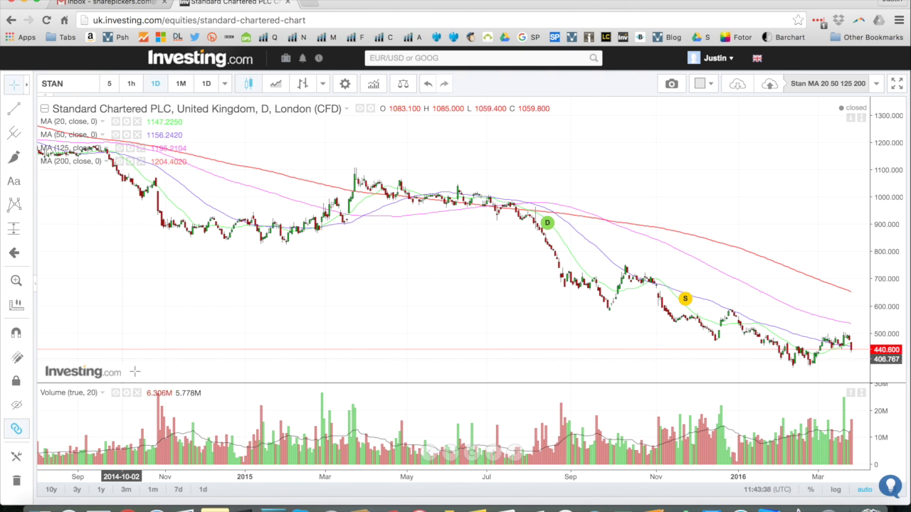
- Replace the chart's Volume indicator with the MACD indicator
click(138, 393)
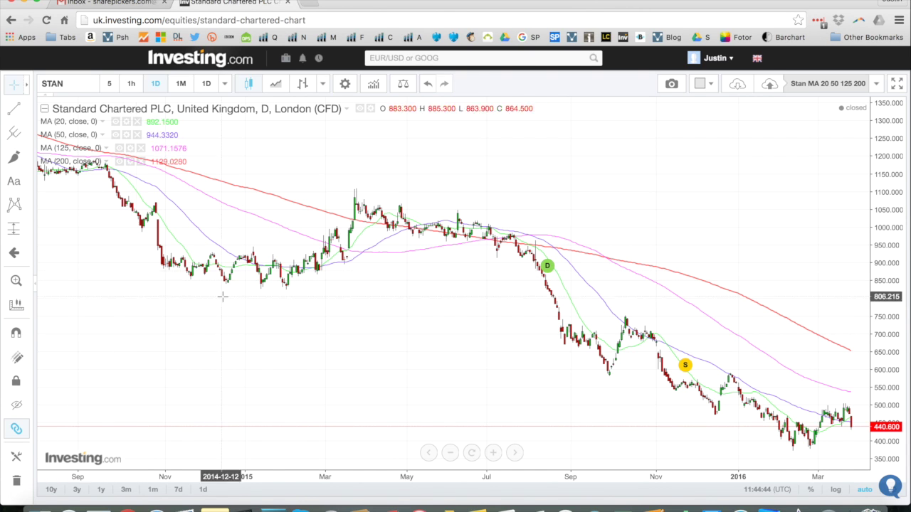
click(344, 84)
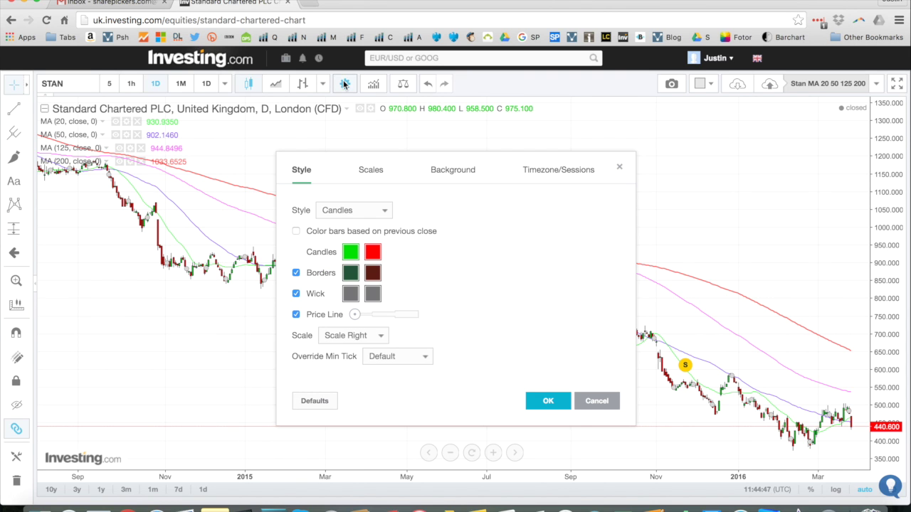
click(618, 167)
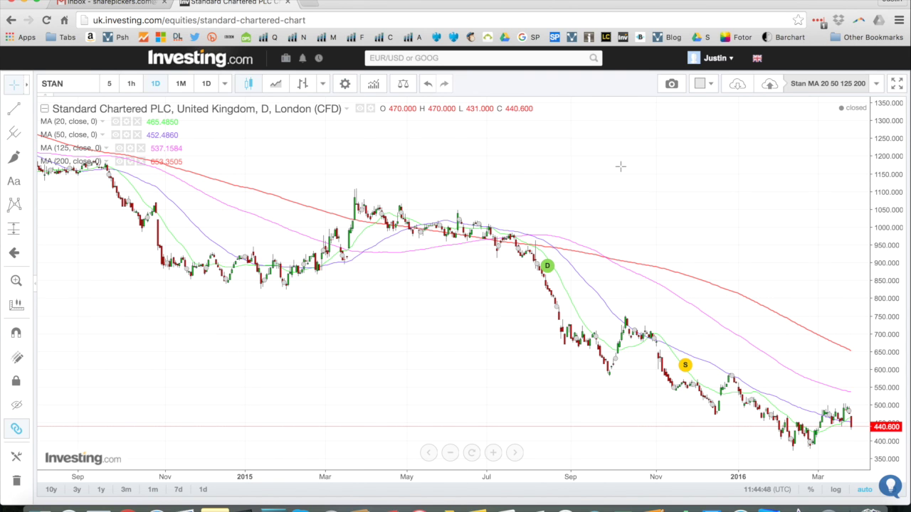
click(373, 84)
scroll(412, 201, down, 5)
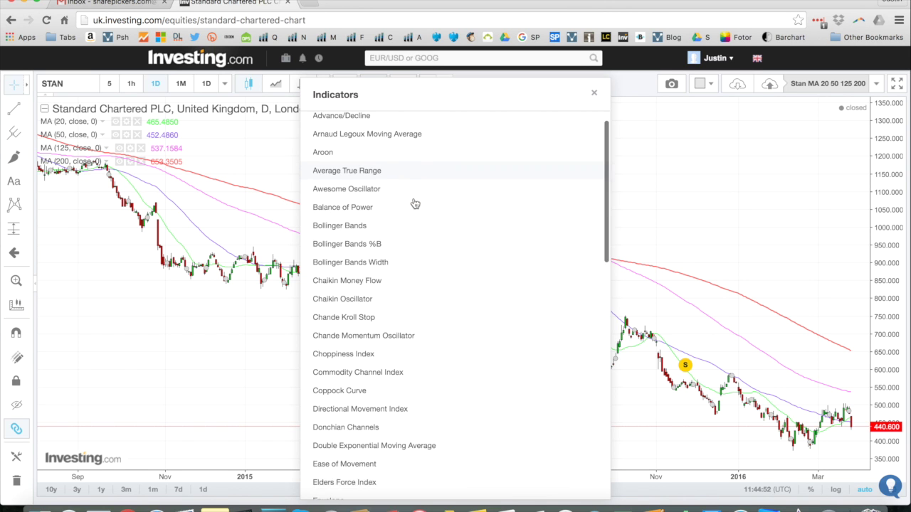
scroll(415, 205, down, 4)
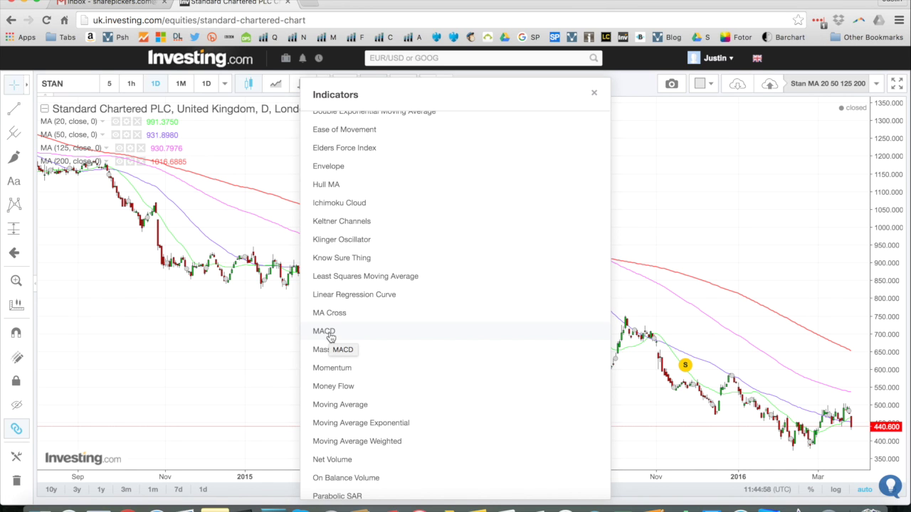
click(329, 332)
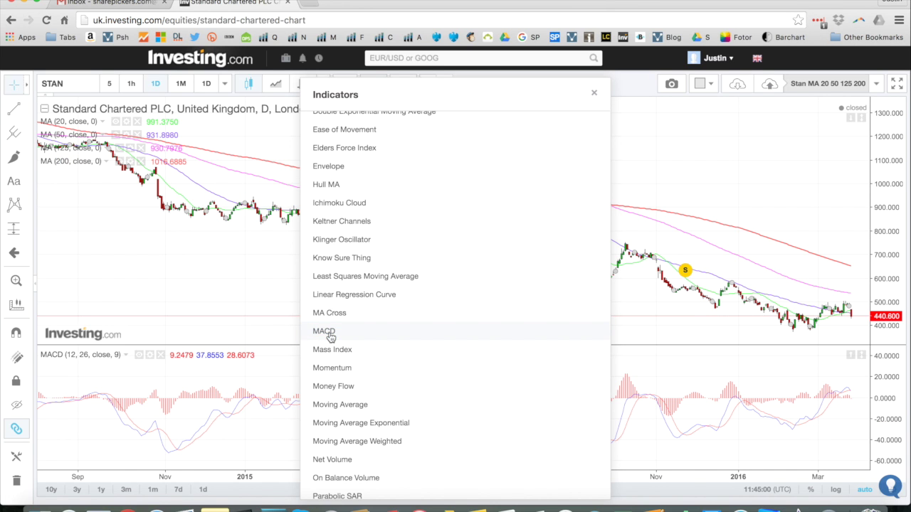
click(592, 96)
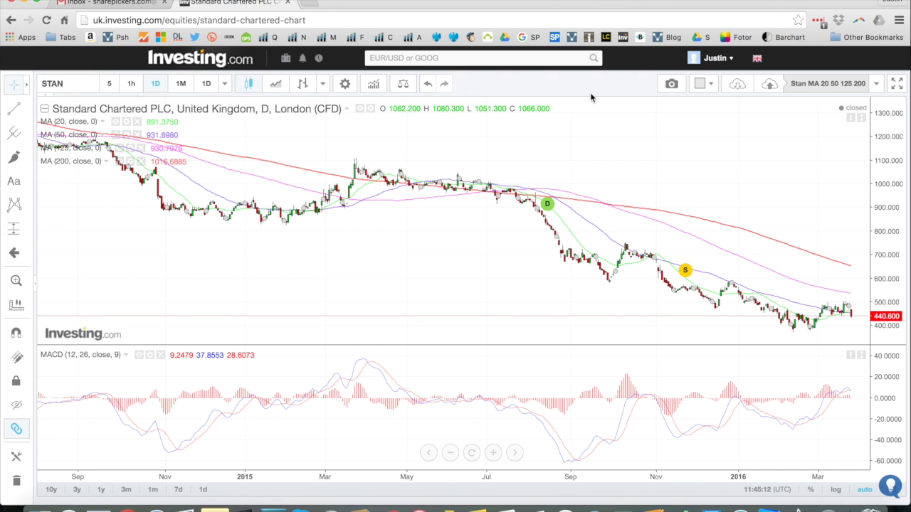
- Change the chart interval to 1 week
click(493, 454)
click(494, 453)
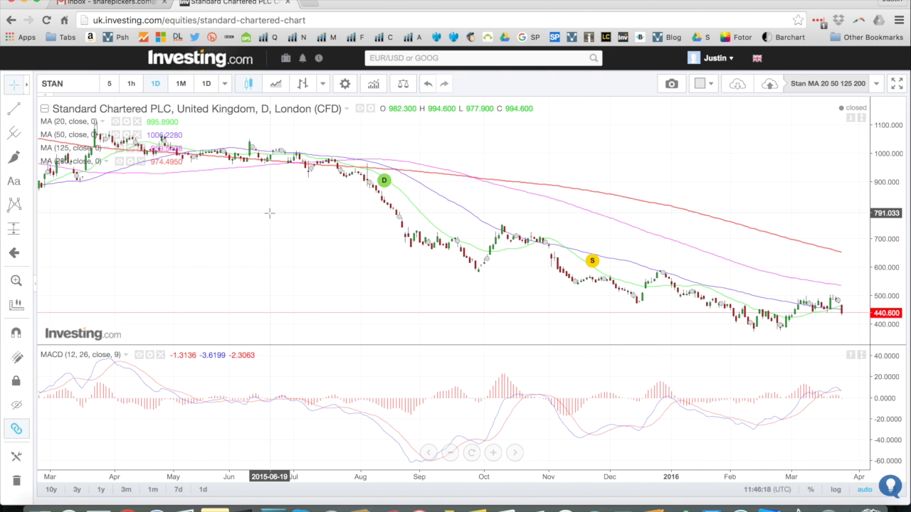
click(226, 84)
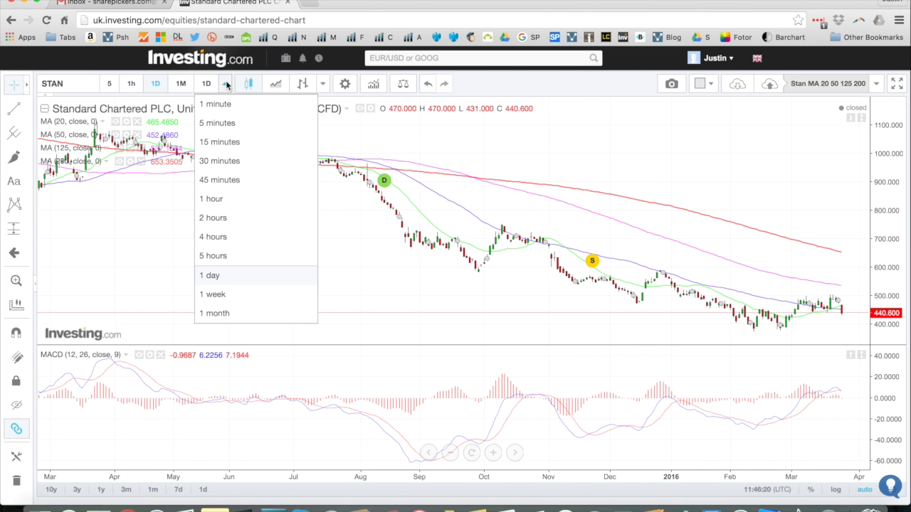
click(224, 292)
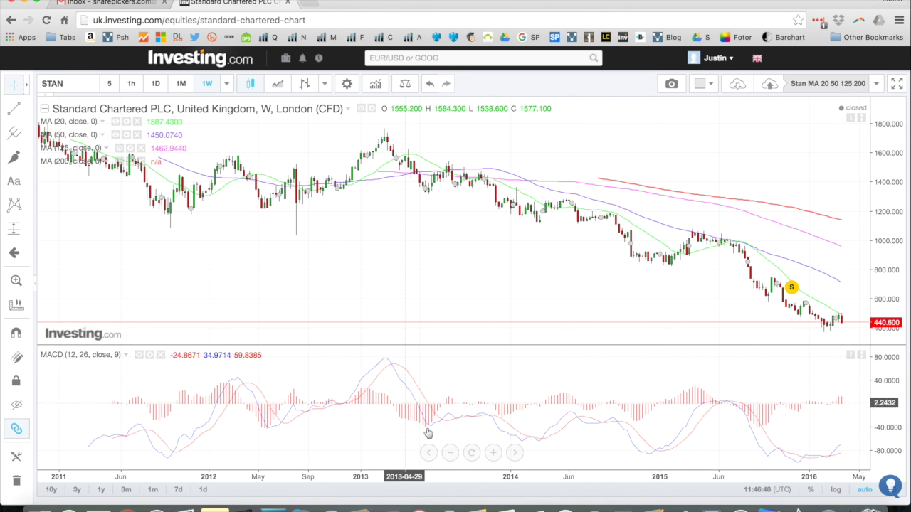
- Examine the weekly prices, moving averages and MACD back to 2009, and narrow the range to about 2011 to 2016
click(450, 454)
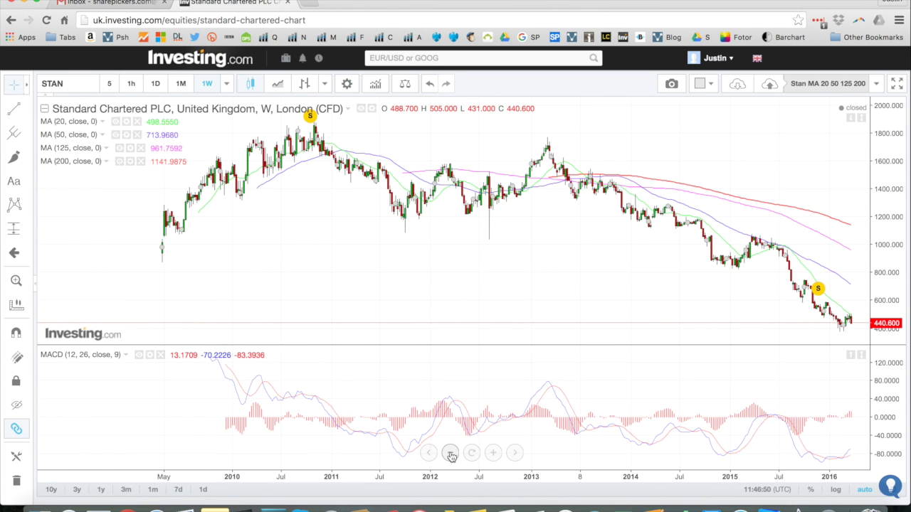
click(450, 454)
click(451, 454)
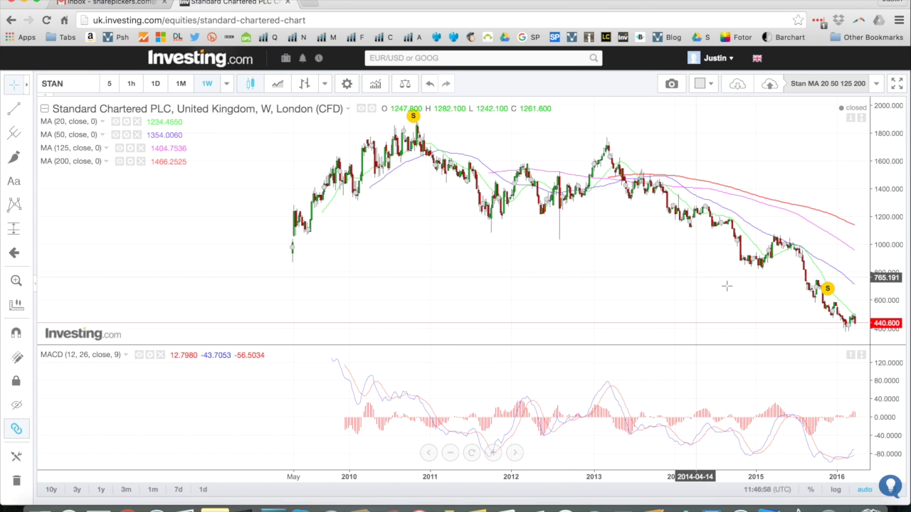
mouse_move(764, 297)
mouse_down()
mouse_move(720, 300)
mouse_move(763, 293)
mouse_up()
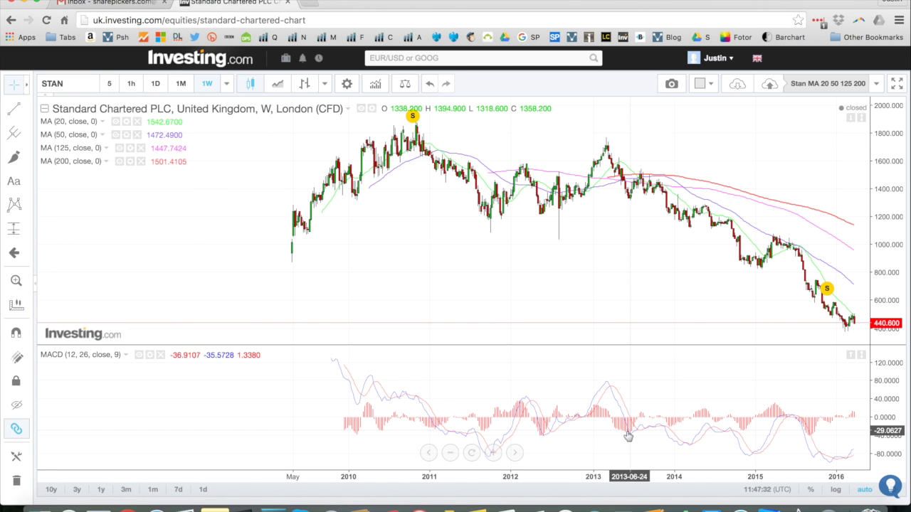
click(491, 458)
click(491, 455)
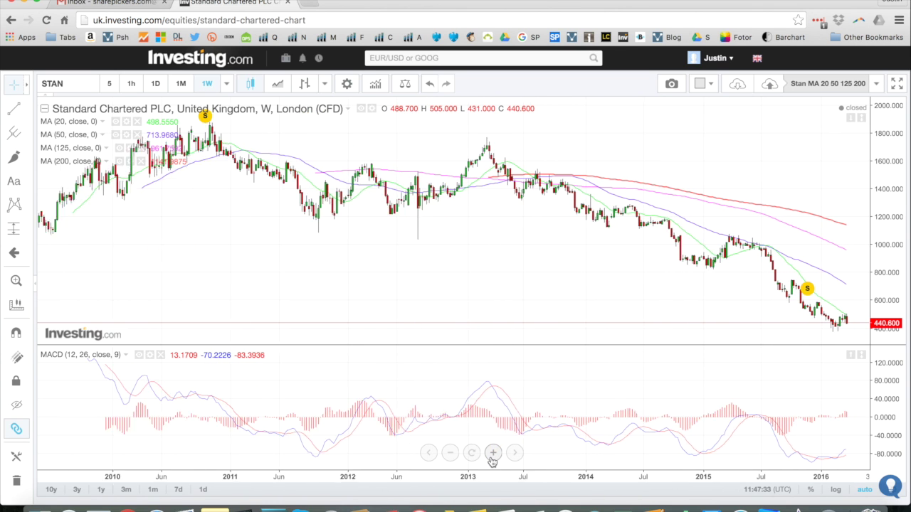
- Search for "ukx", open the FTSE 100 streaming chart and reload its page
click(377, 58)
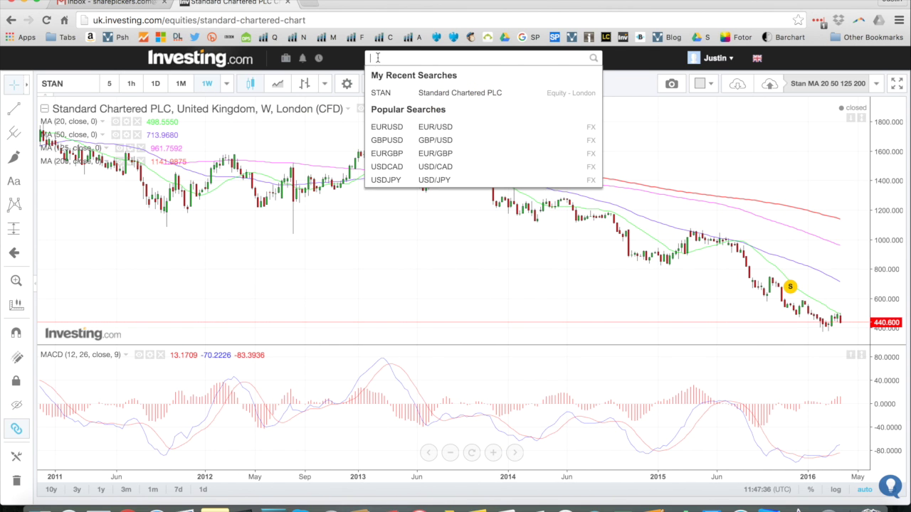
text(ukx)
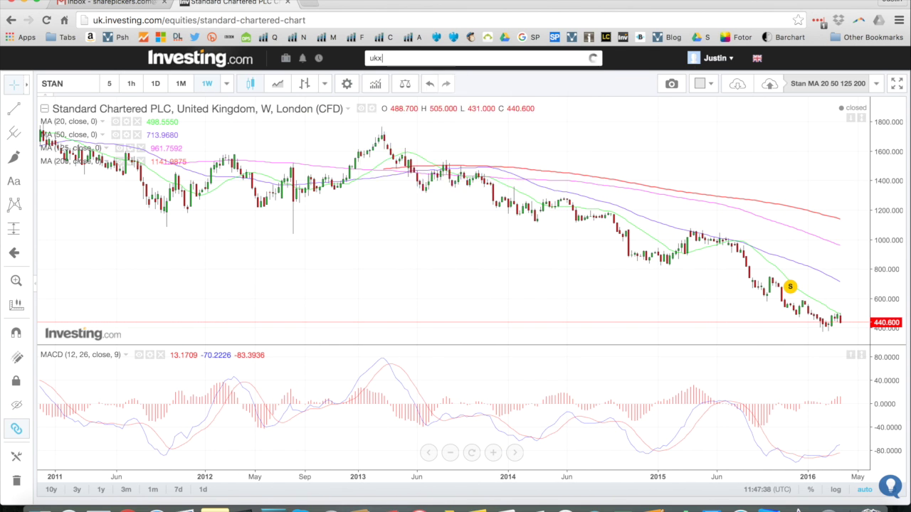
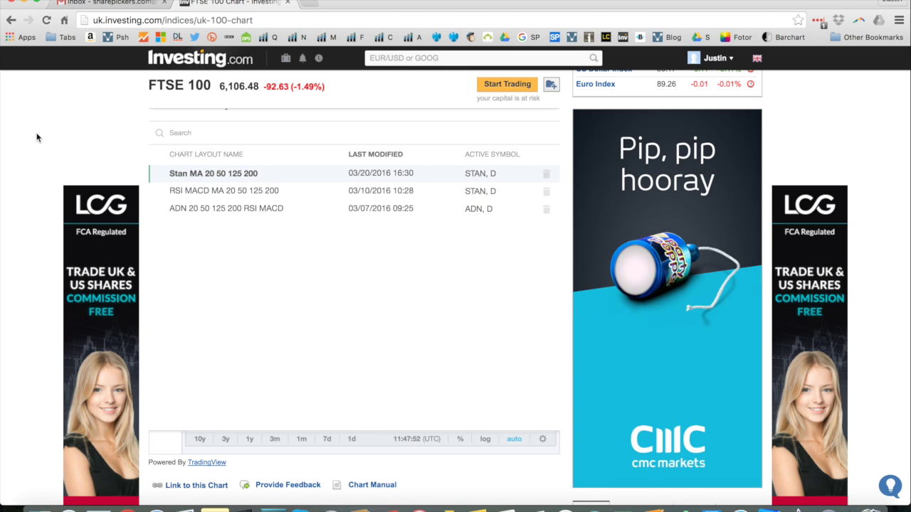
click(214, 175)
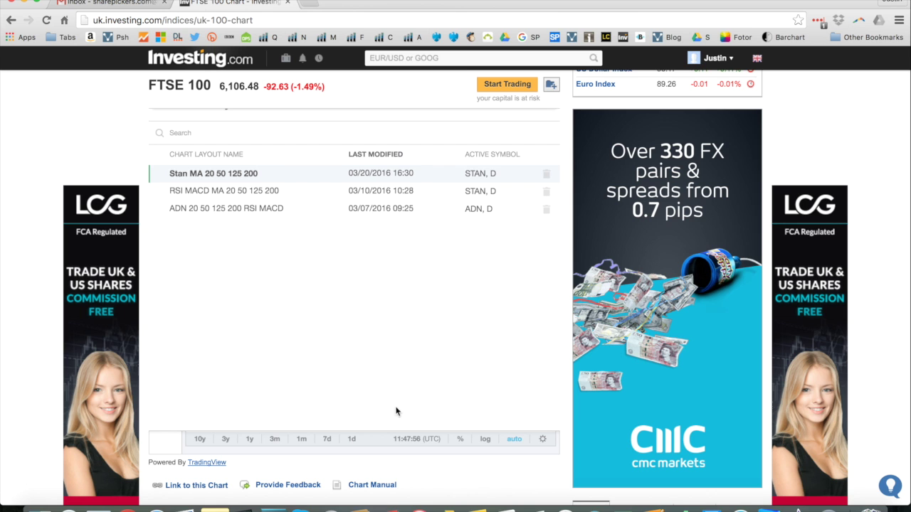
click(46, 20)
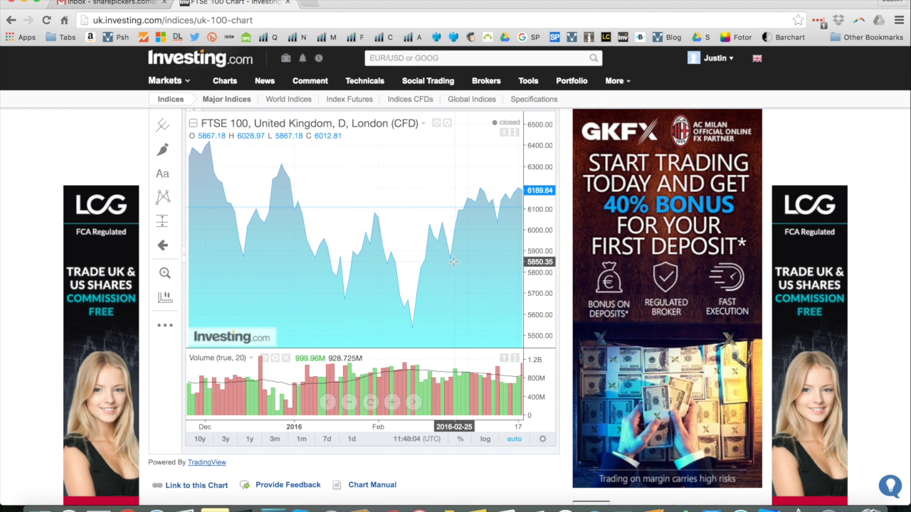
- Show the FTSE 100 chart full screen with prices drawn as candlesticks
scroll(2, 185, up, 3)
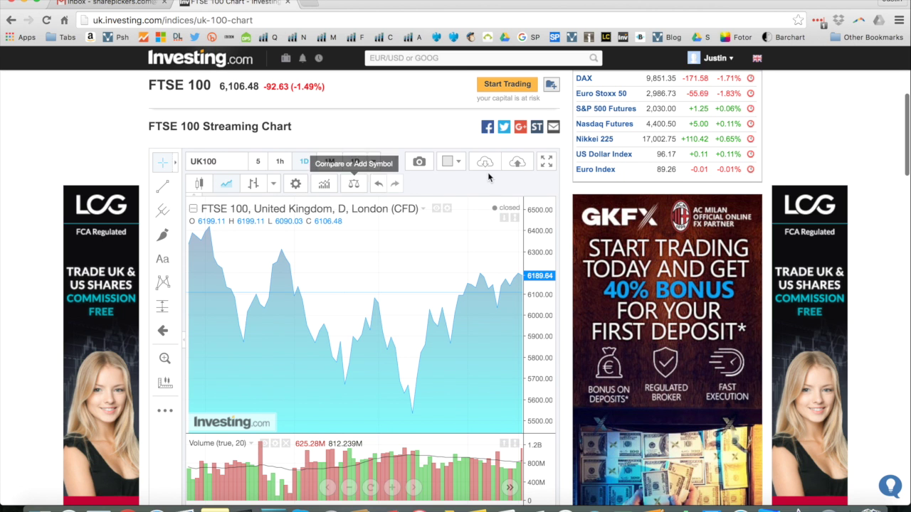
click(545, 162)
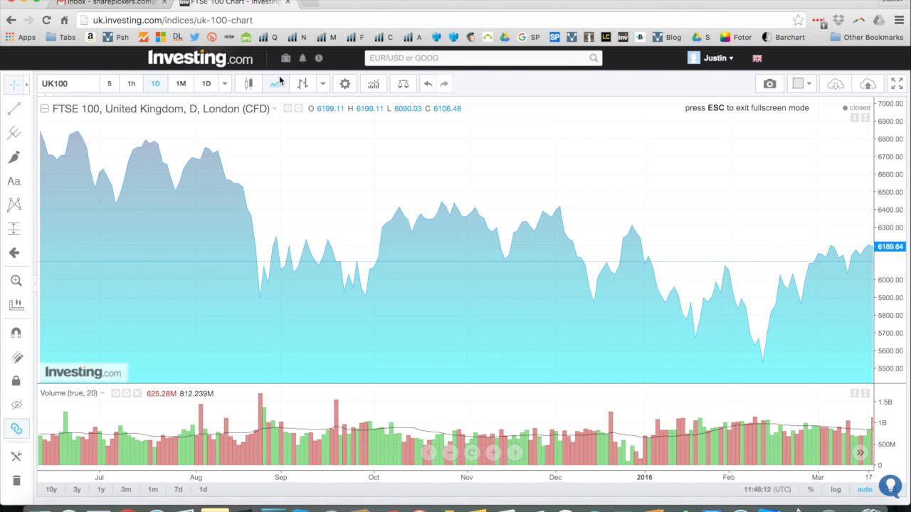
click(255, 83)
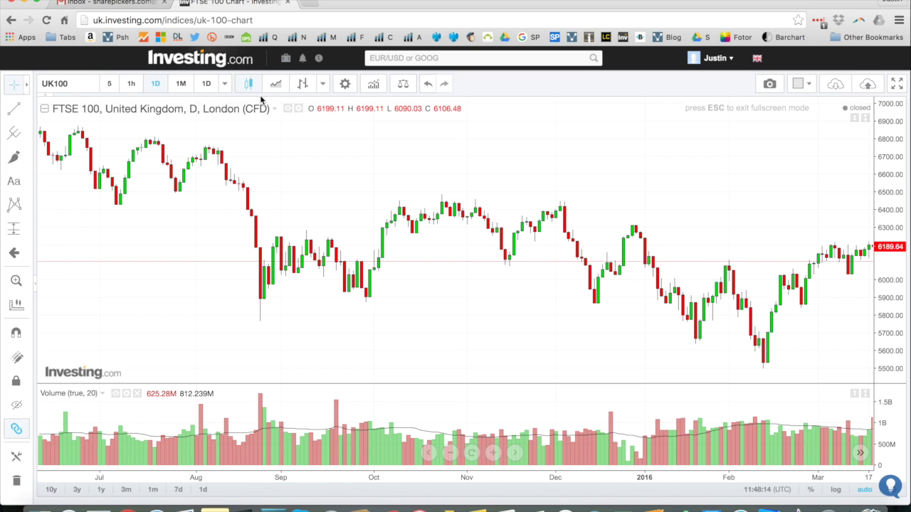
- Change the FTSE 100 chart interval to 1 month and frame the prices from 2001 onwards
click(181, 86)
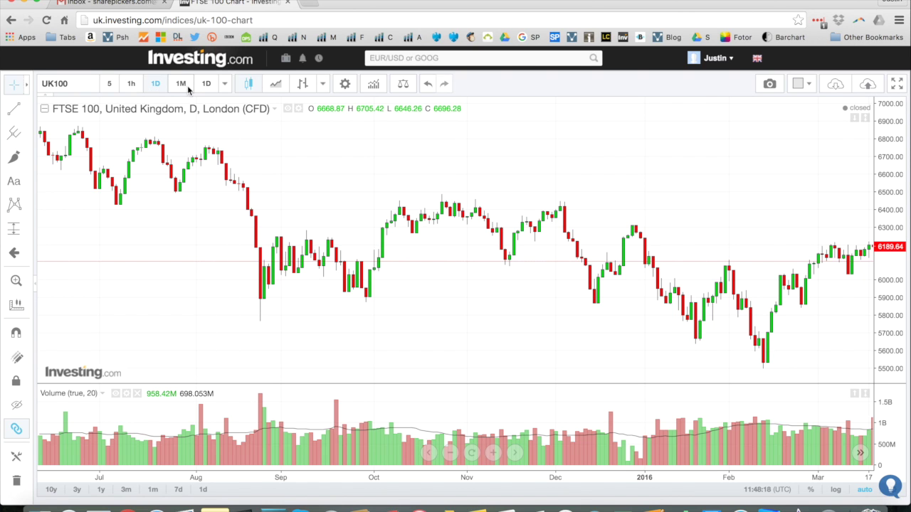
click(224, 84)
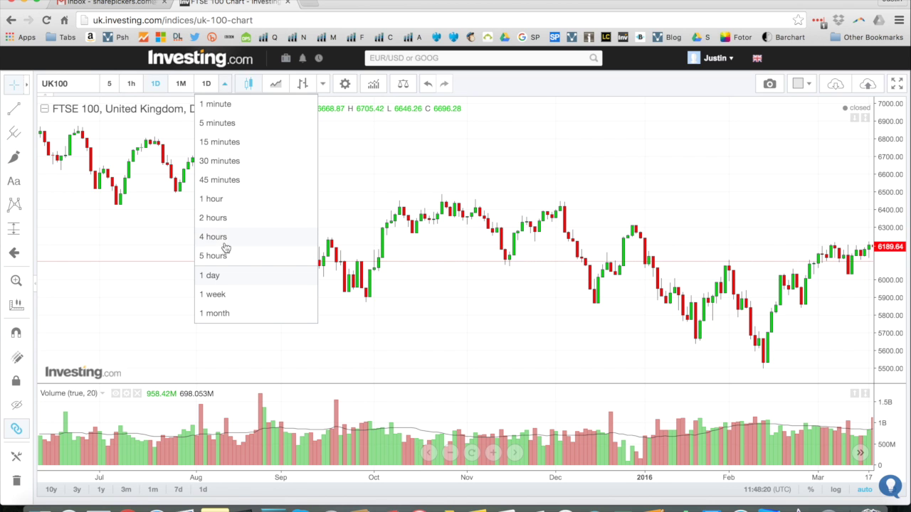
click(223, 313)
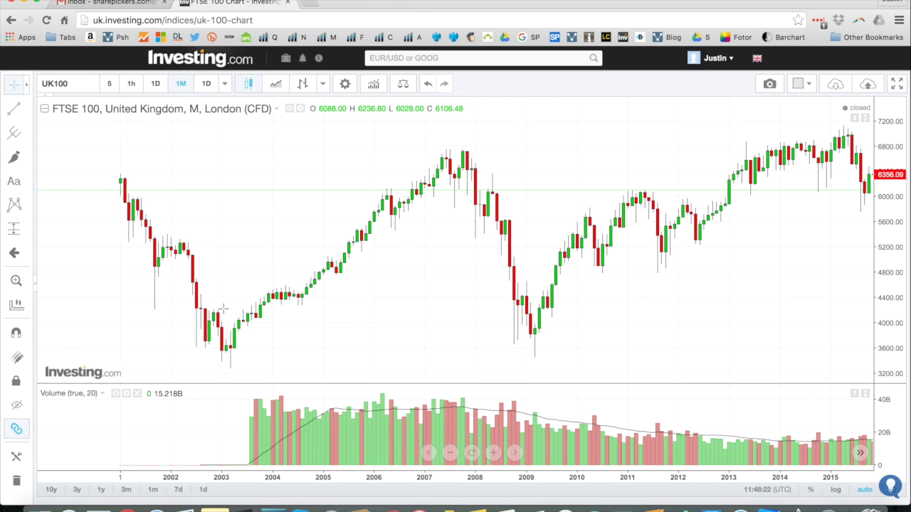
click(449, 455)
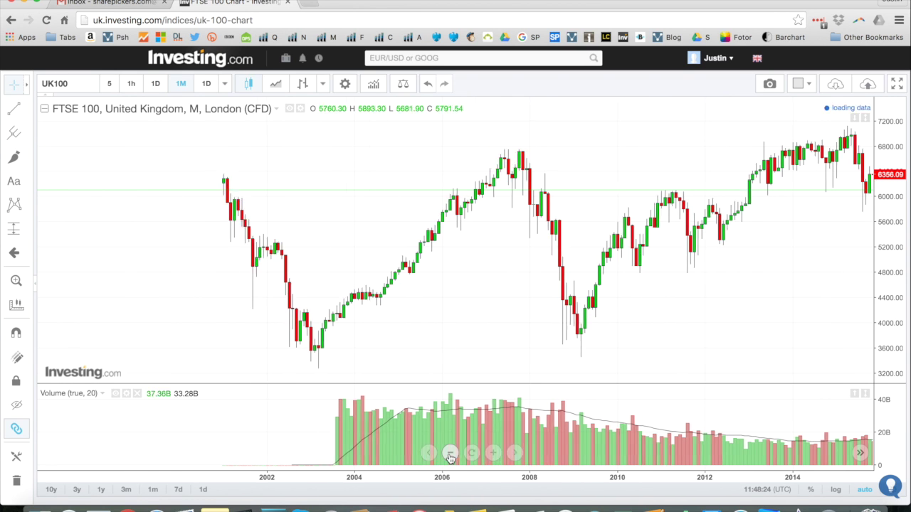
click(493, 454)
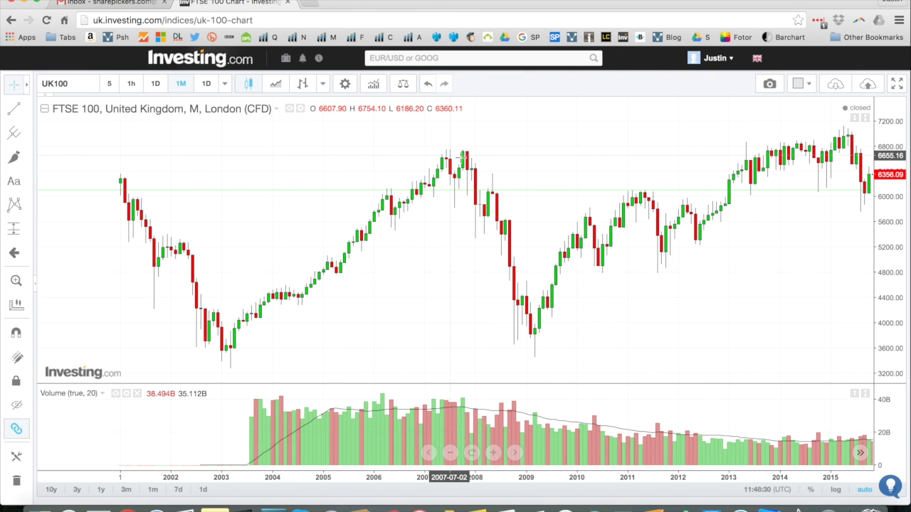
- Add the MACD indicator to the monthly FTSE 100 chart and bring the latest 2016 prices into range
click(372, 80)
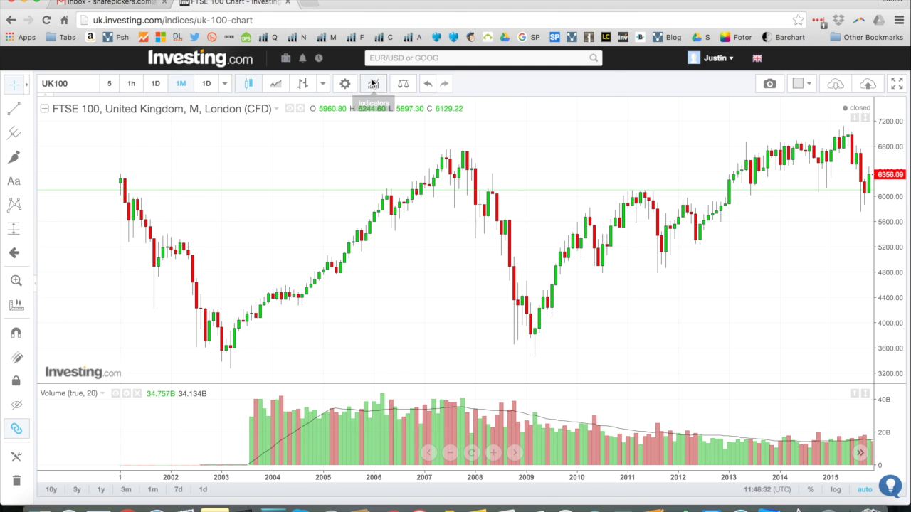
scroll(390, 237, down, 7)
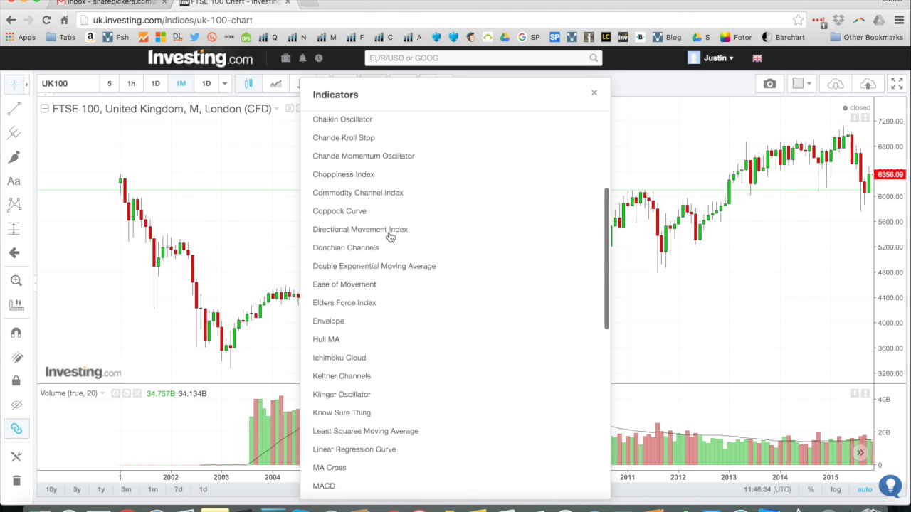
click(325, 426)
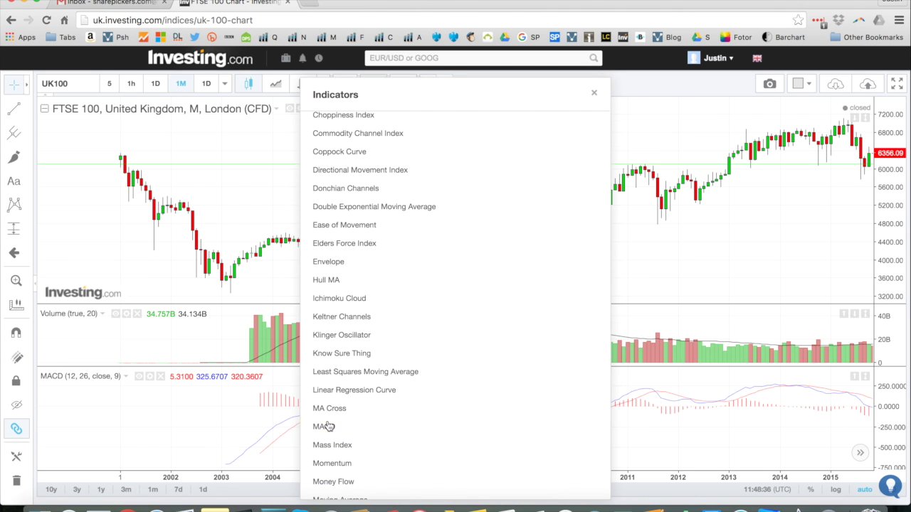
click(594, 93)
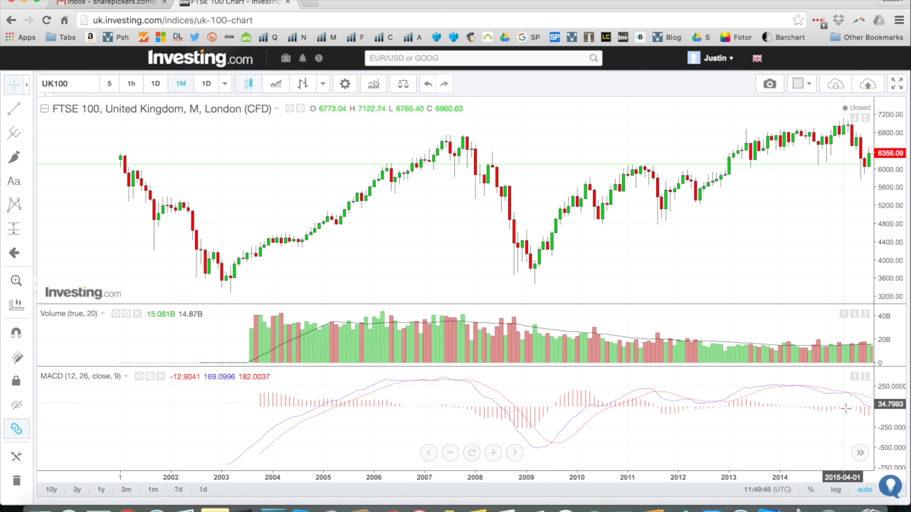
drag(671, 266, 641, 266)
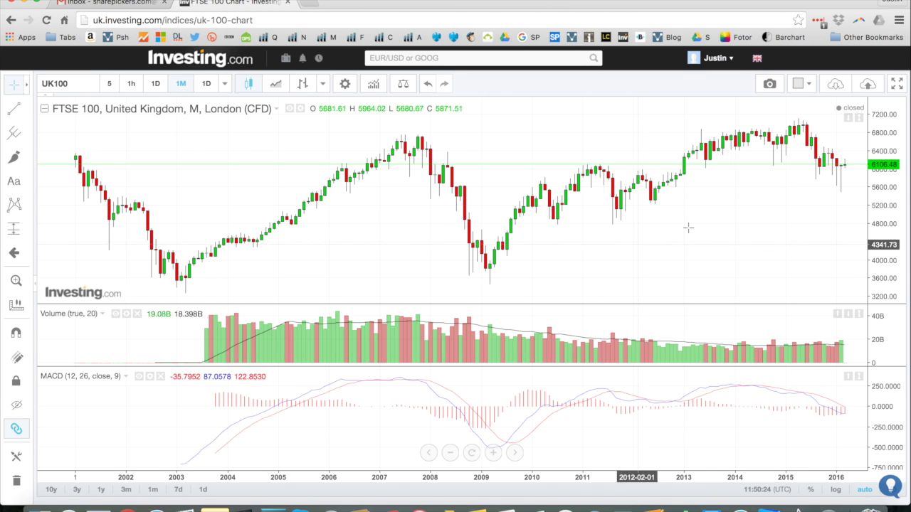
click(835, 84)
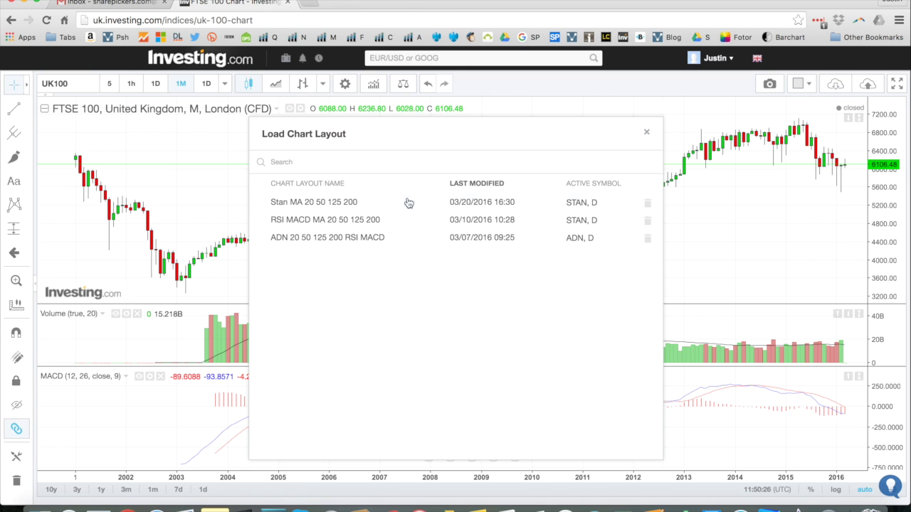
click(335, 203)
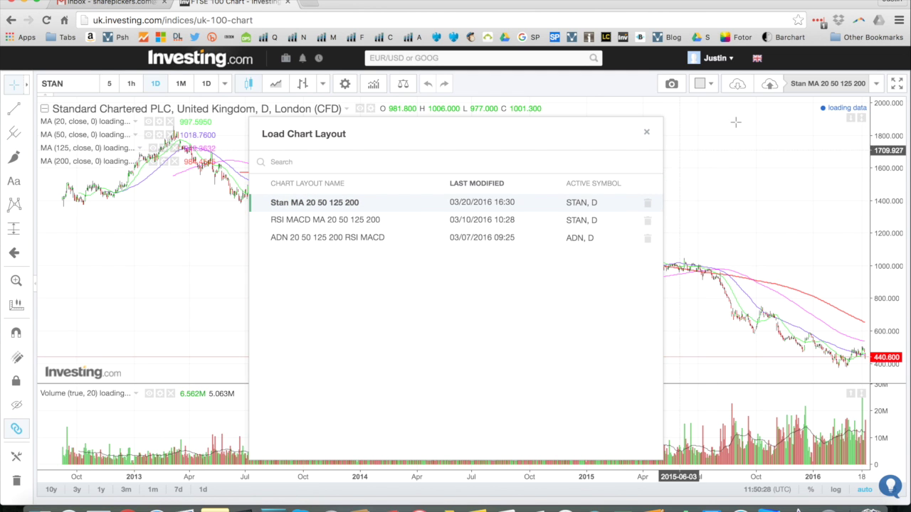
click(646, 134)
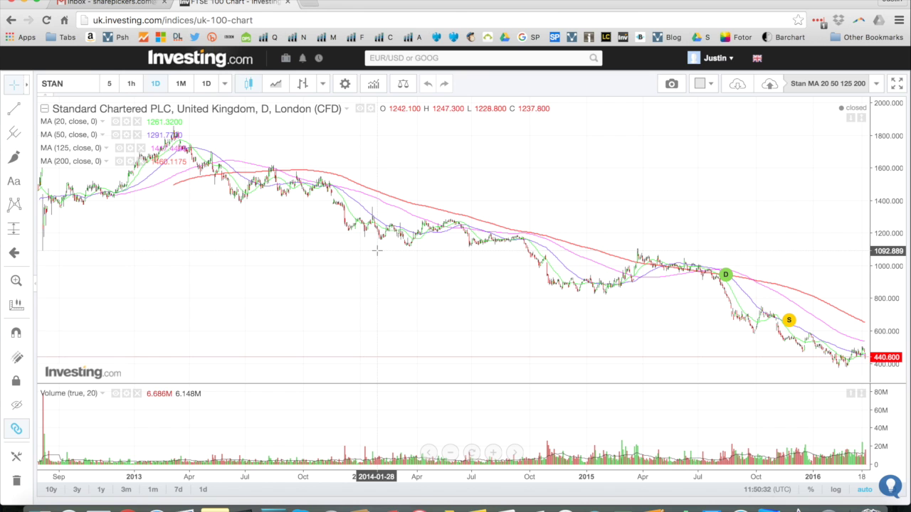
- Replace the Volume indicator on the Standard Chartered daily chart with MACD
click(346, 85)
scroll(367, 212, down, 4)
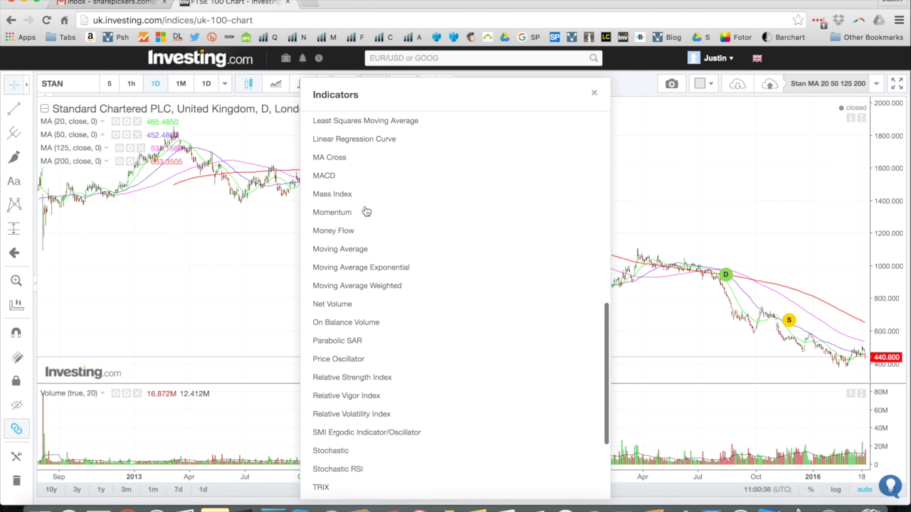
click(320, 172)
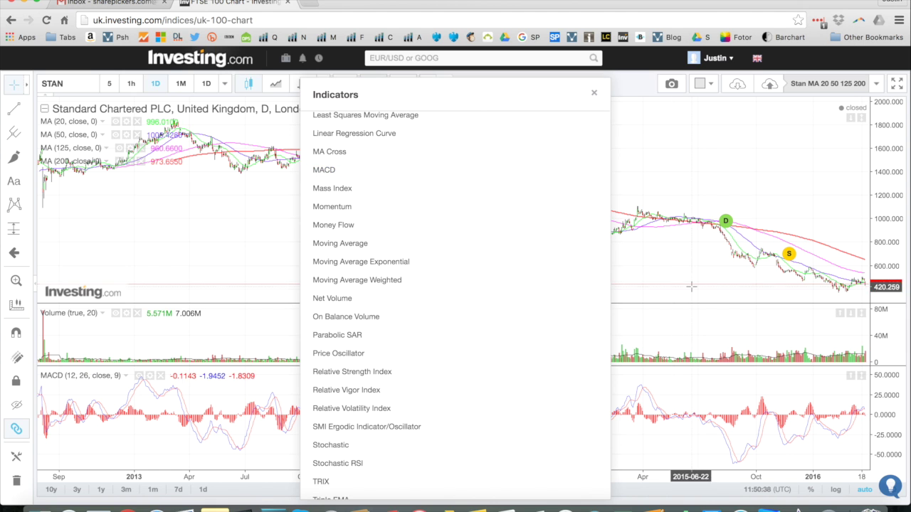
click(137, 314)
click(137, 315)
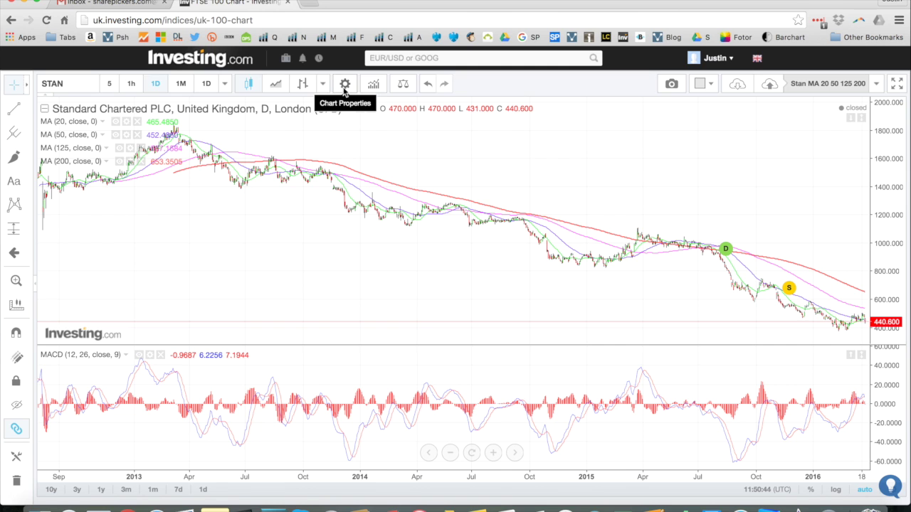
- Add the Relative Strength Index indicator below the MACD on the Standard Chartered chart
click(373, 84)
scroll(377, 264, down, 5)
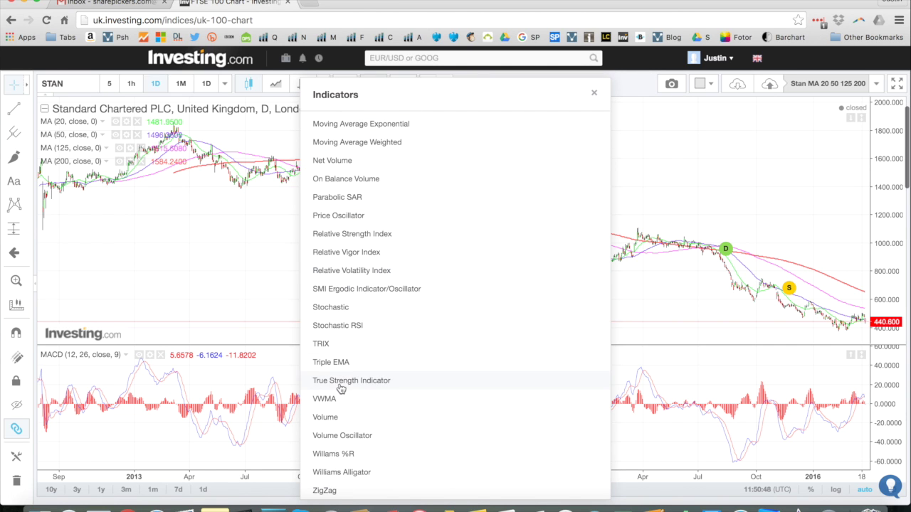
click(328, 241)
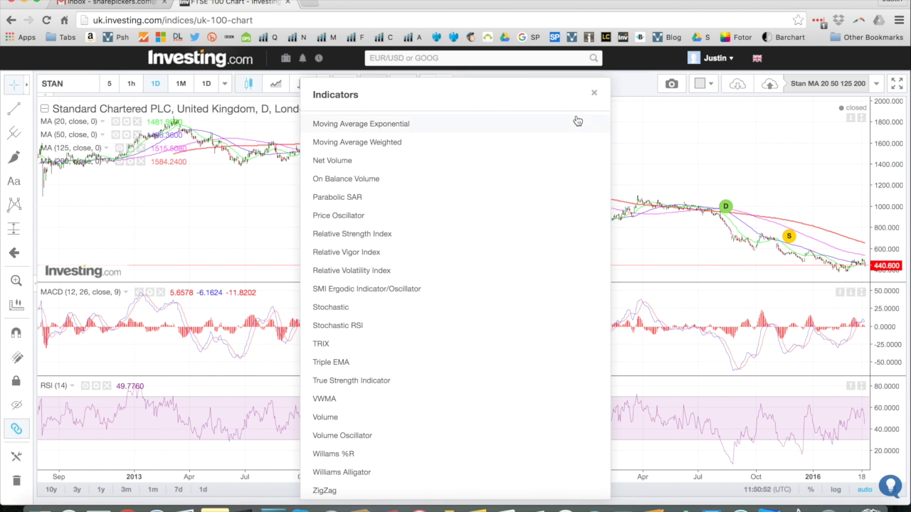
click(595, 94)
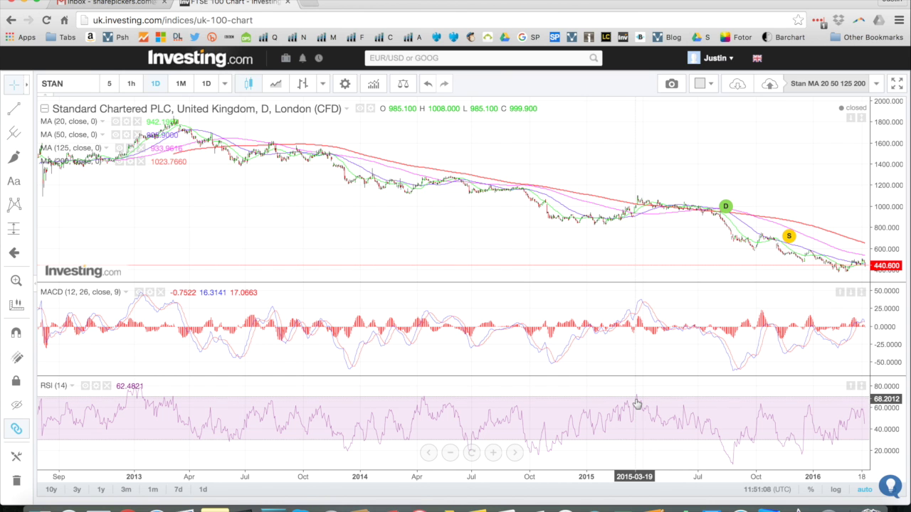
- Examine the daily prices, moving averages, MACD and RSI close up from mid-2015 to March 2016 and over the wider range back to late 2013
click(491, 452)
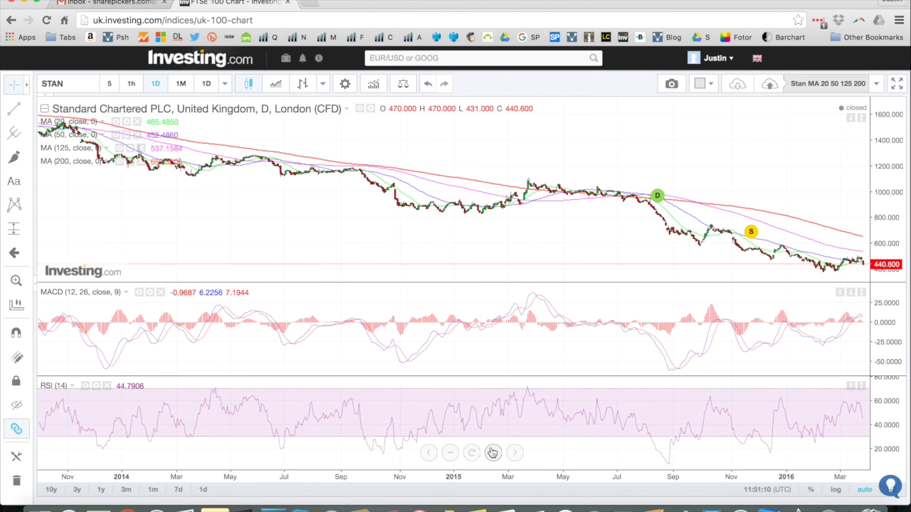
click(492, 453)
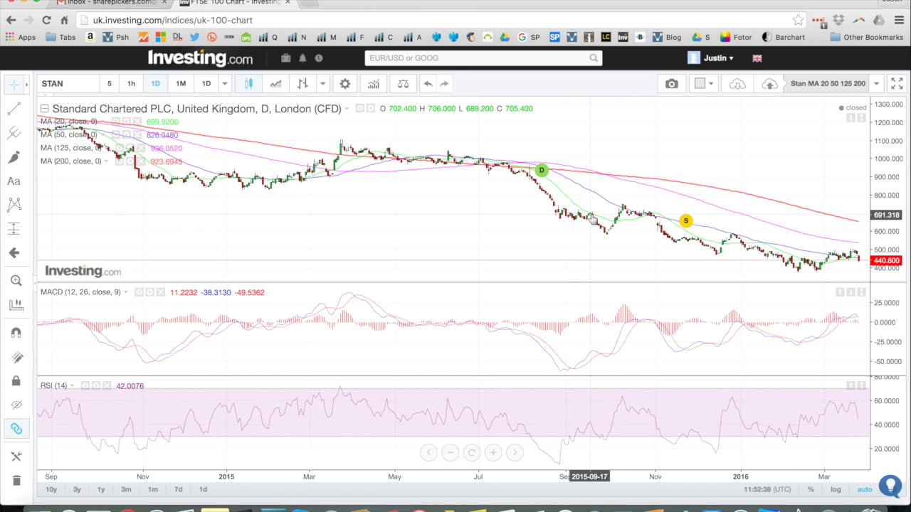
click(491, 453)
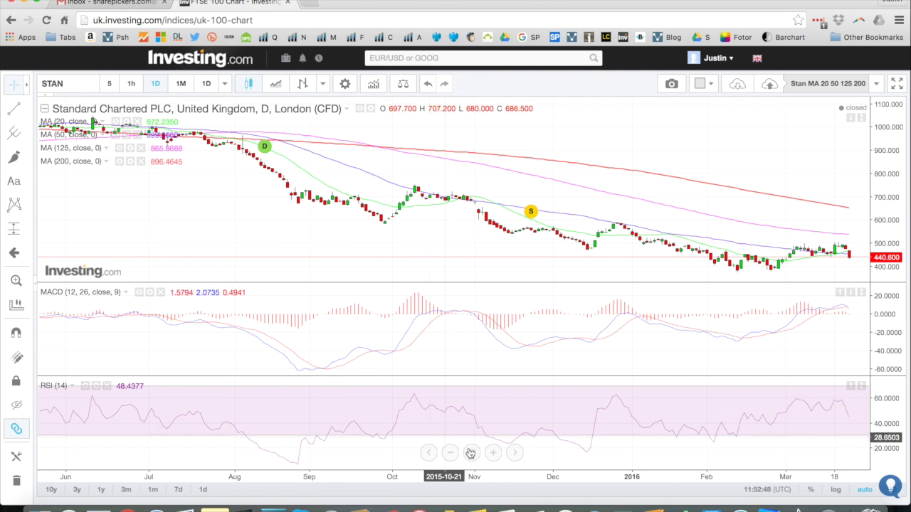
click(493, 453)
drag(350, 230, 408, 237)
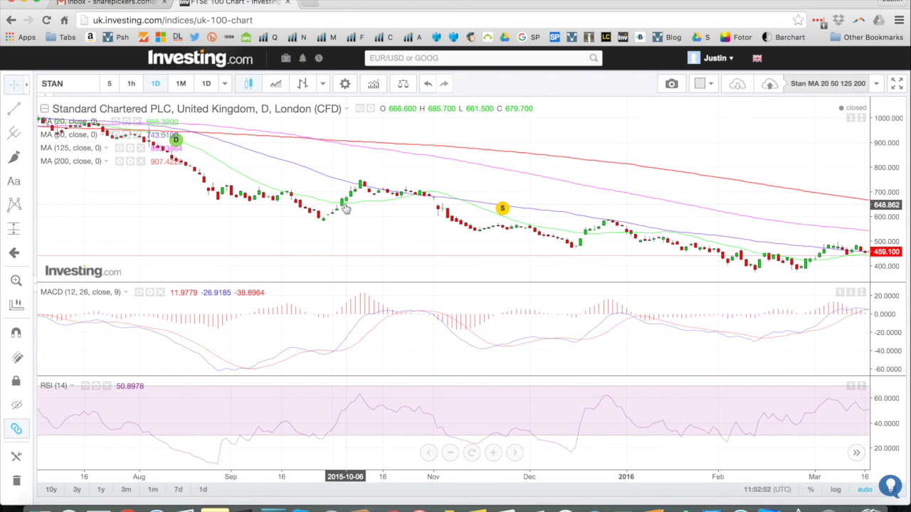
click(450, 452)
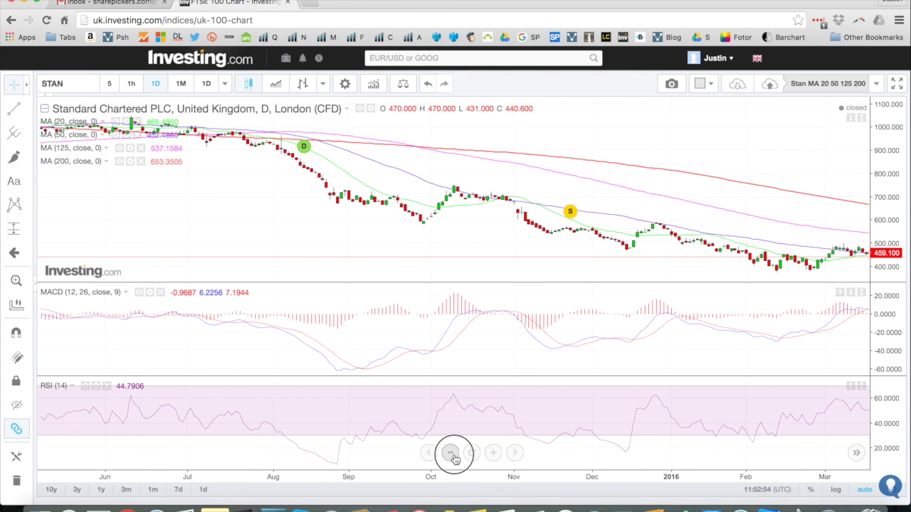
click(452, 454)
click(451, 454)
drag(424, 216, 350, 218)
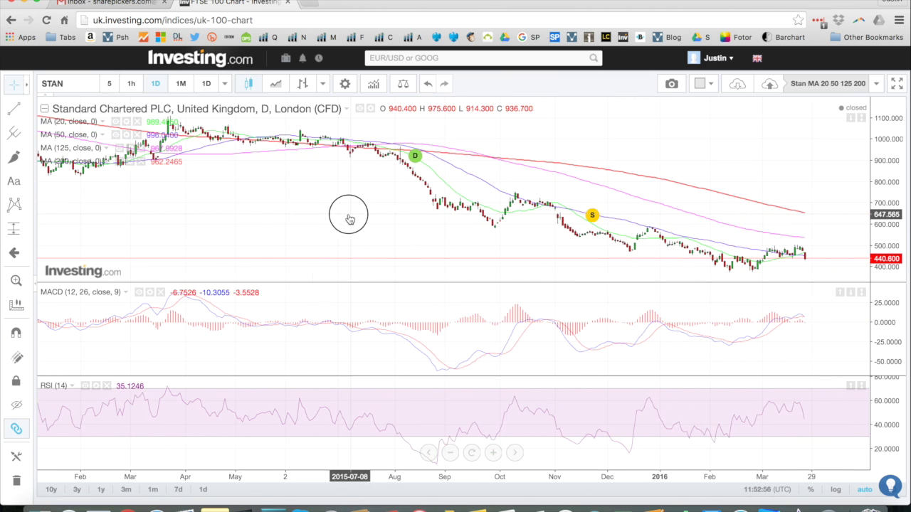
click(450, 452)
click(451, 454)
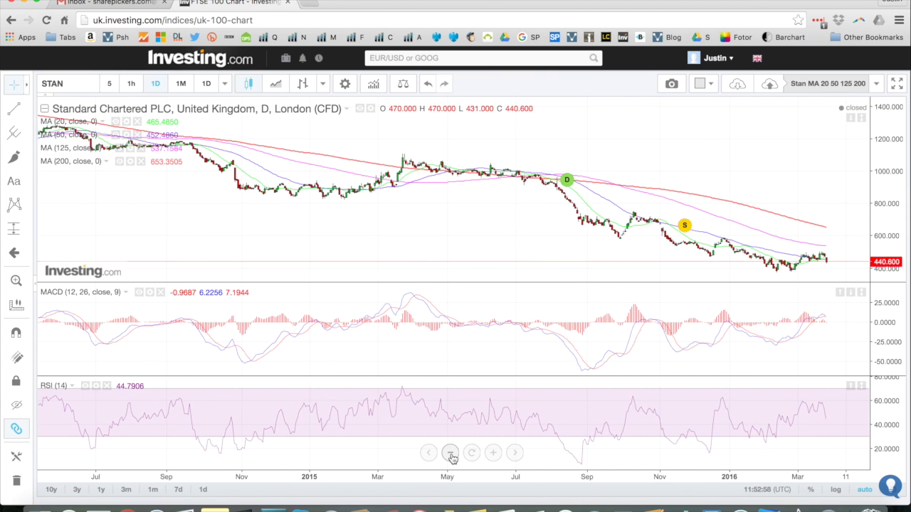
click(450, 454)
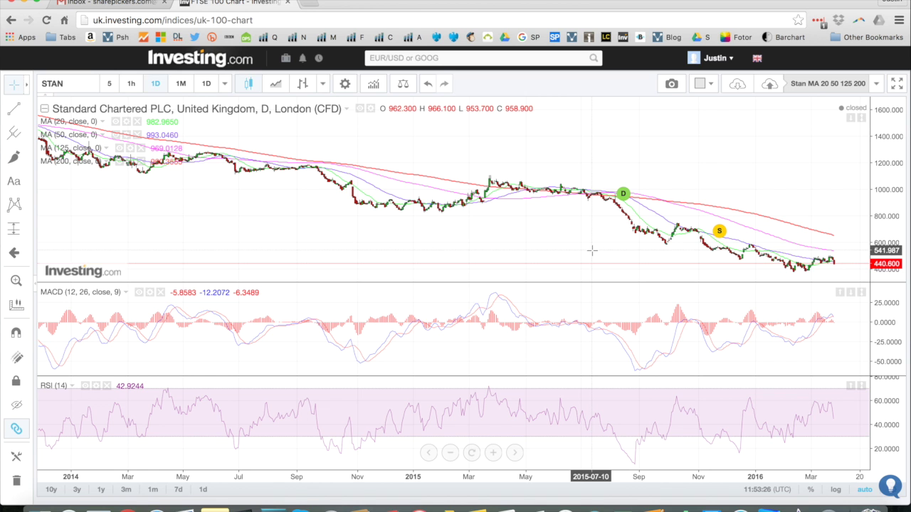
- Examine the Standard Chartered daily candles, moving averages, MACD and RSI from December 2015 to March 2016 with a stretched price scale
click(494, 453)
click(495, 454)
click(494, 453)
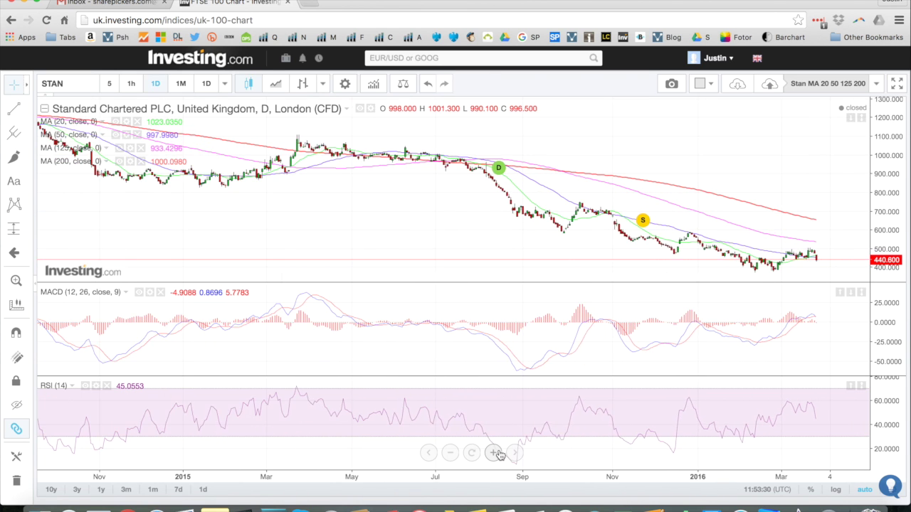
click(494, 453)
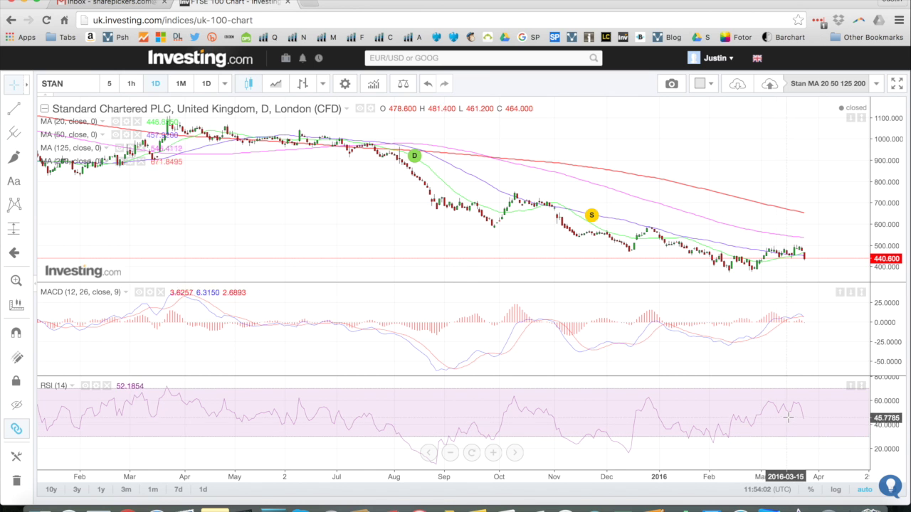
click(493, 453)
click(493, 453)
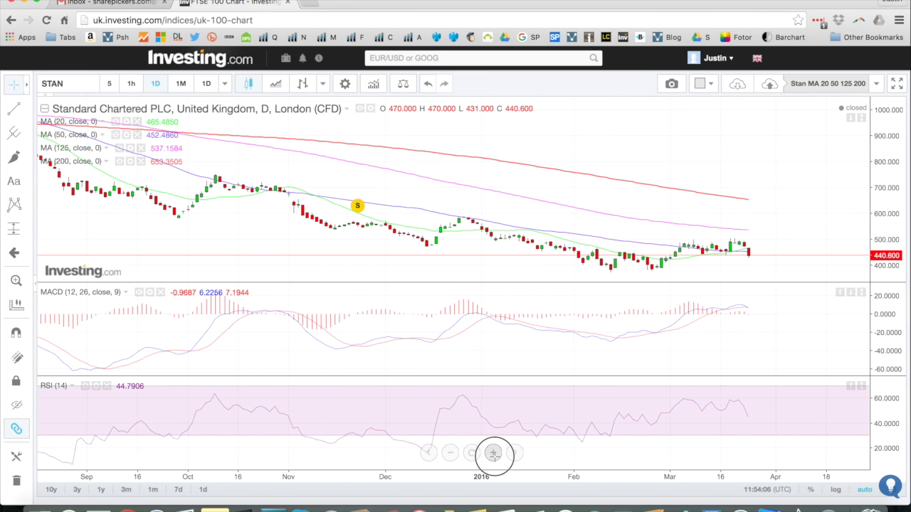
click(493, 453)
click(493, 453)
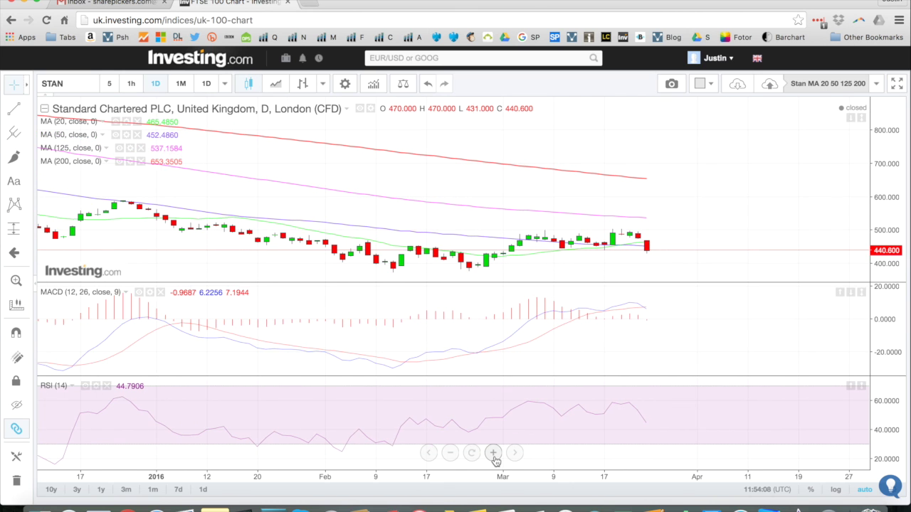
drag(893, 222, 894, 164)
drag(803, 218, 825, 183)
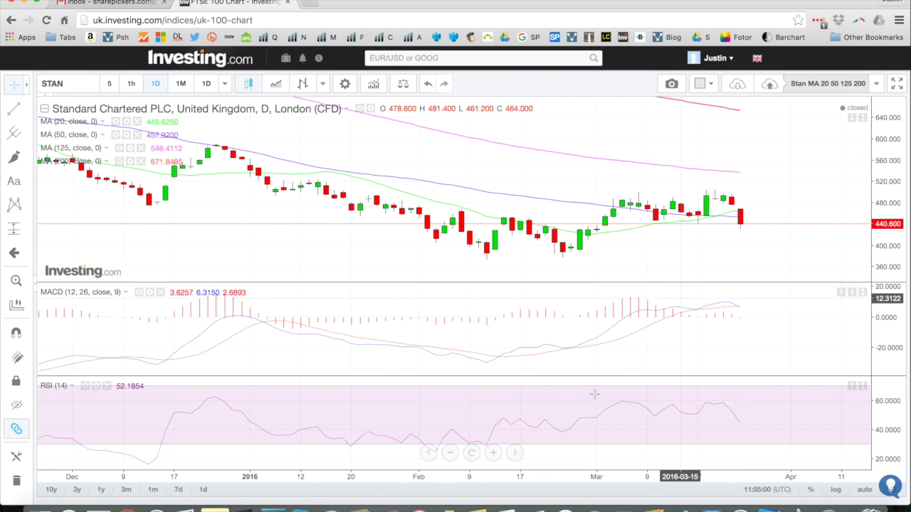
- Examine the latest daily candles against the 20- and 50-day averages, MACD and RSI, narrowing to late February through 24 March 2016
click(494, 453)
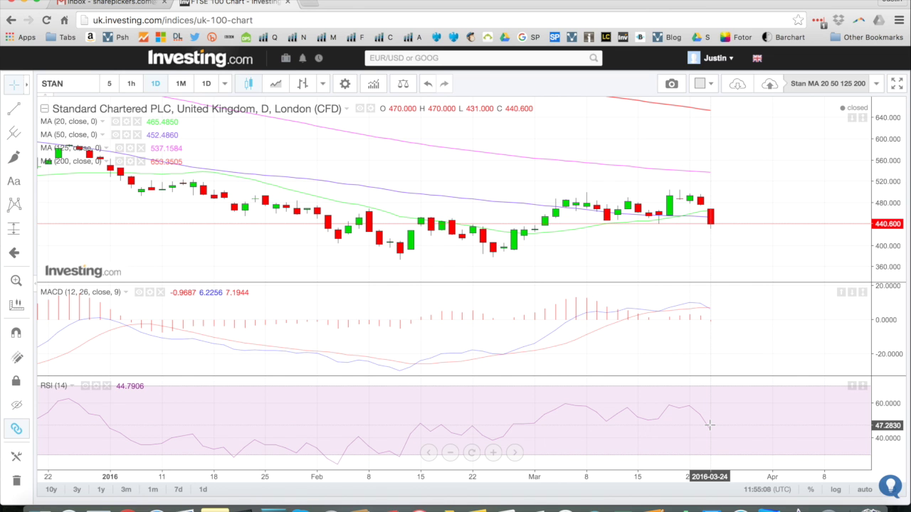
click(450, 454)
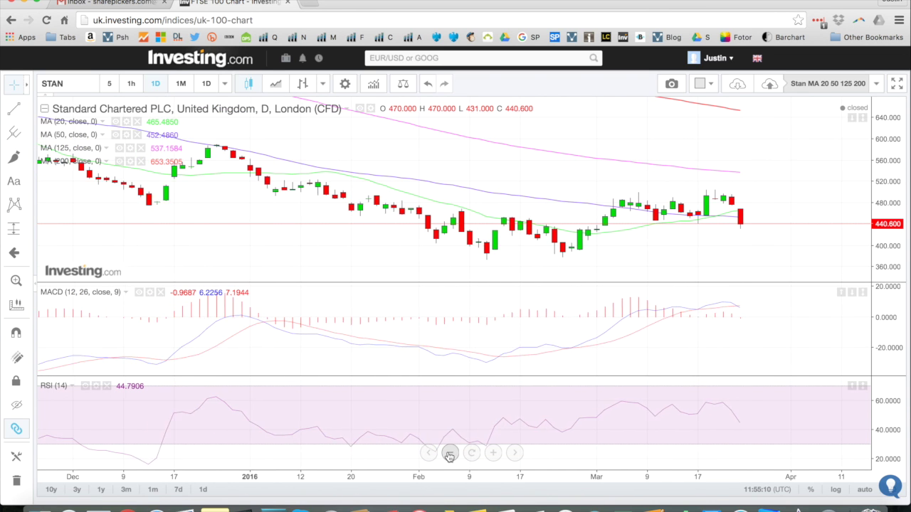
click(449, 454)
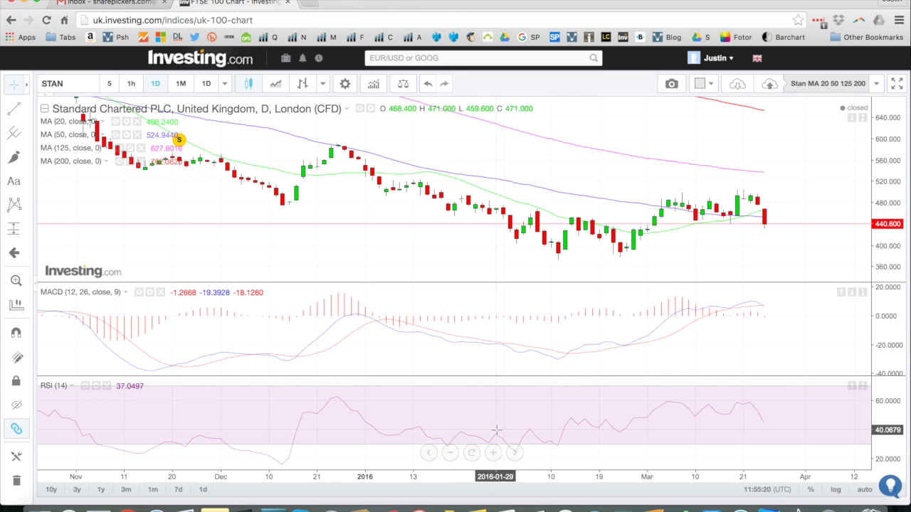
click(492, 453)
click(492, 453)
drag(488, 252, 604, 254)
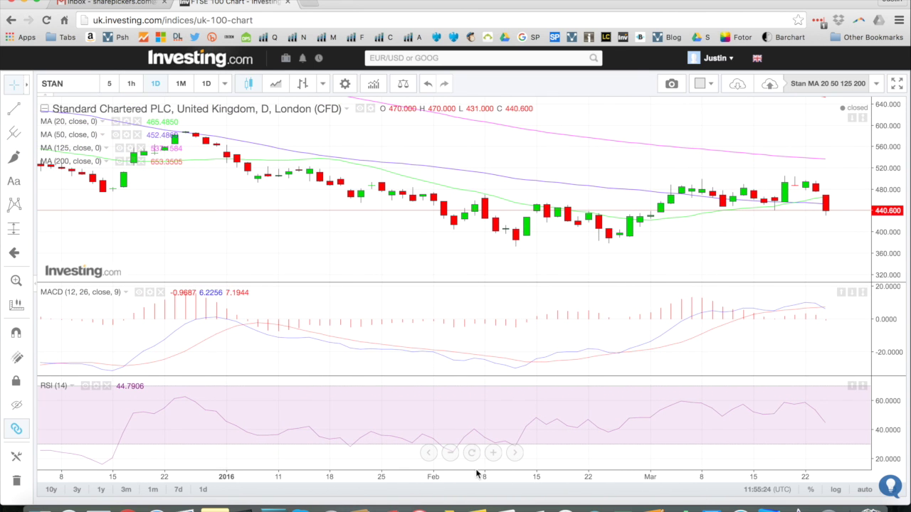
click(493, 453)
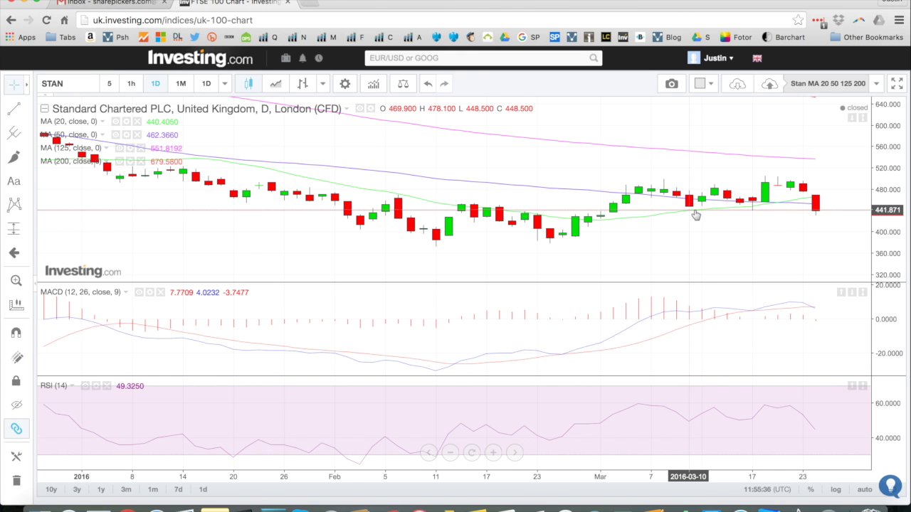
click(493, 453)
click(493, 453)
click(493, 453)
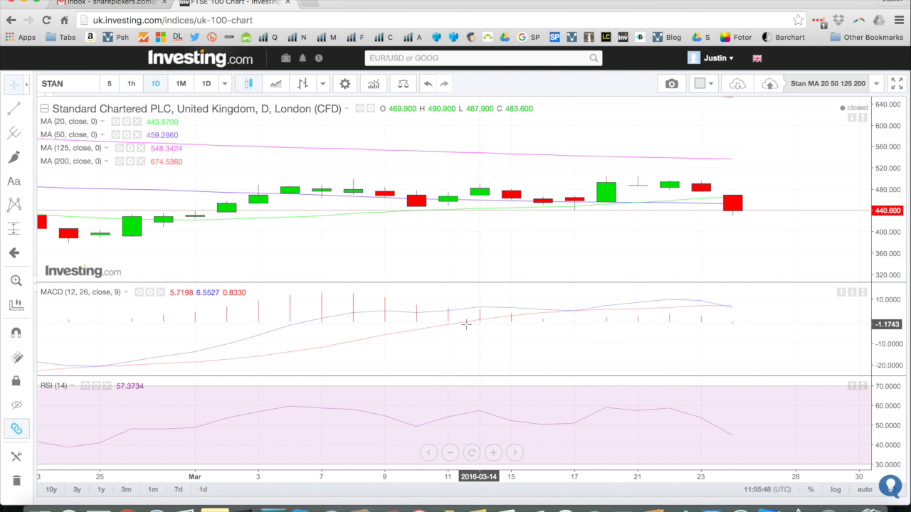
- Review the wider daily trend back to November 2014, with the price scale compressed to show all four moving averages
click(449, 453)
click(449, 453)
click(449, 454)
click(449, 453)
click(449, 453)
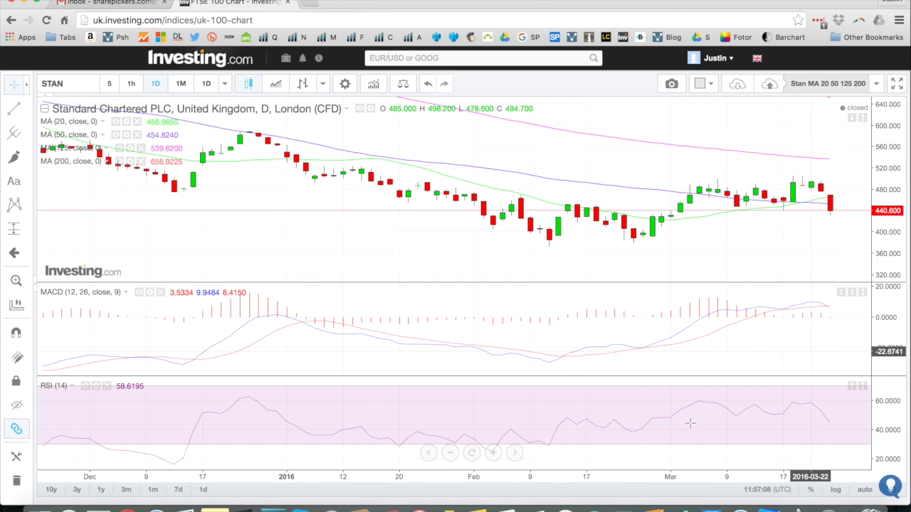
click(449, 454)
click(449, 453)
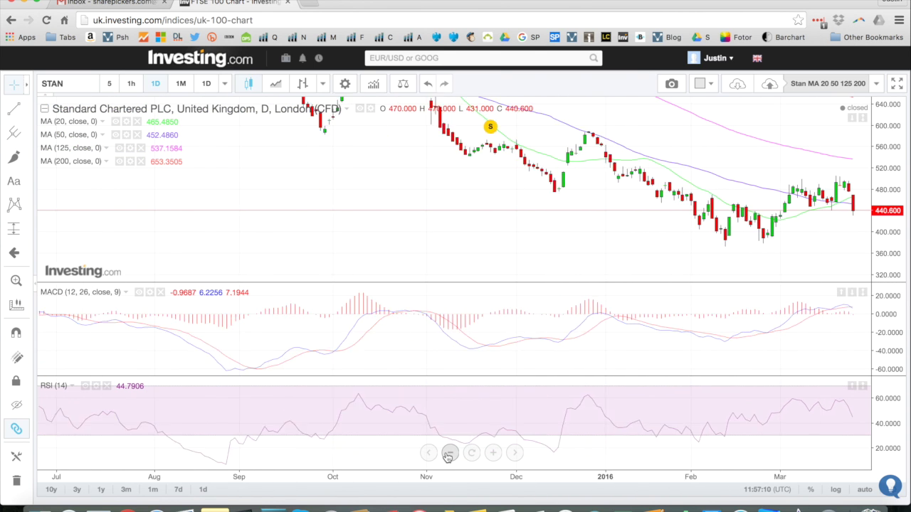
click(449, 453)
click(449, 454)
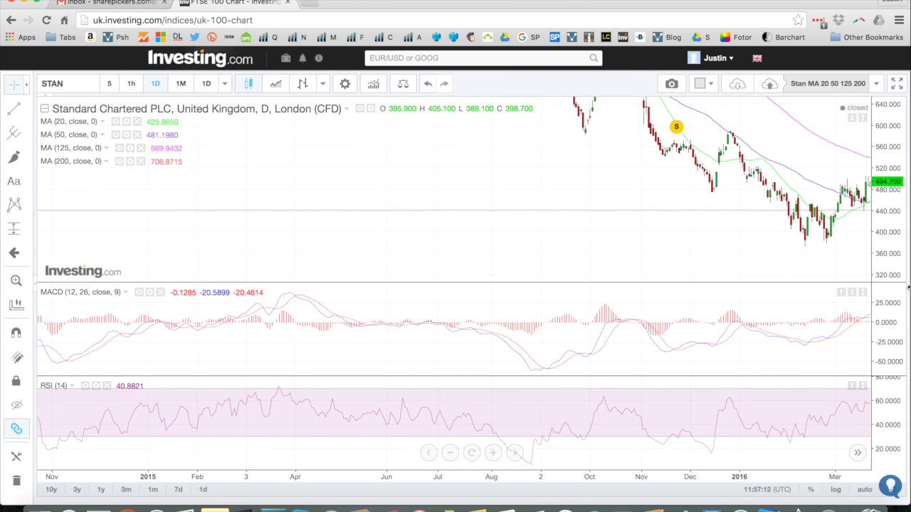
drag(889, 223, 898, 299)
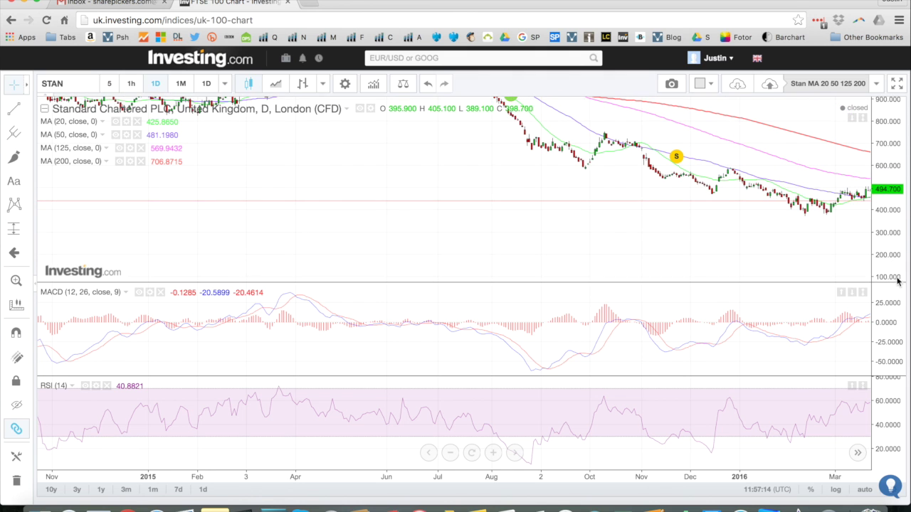
drag(655, 203, 665, 256)
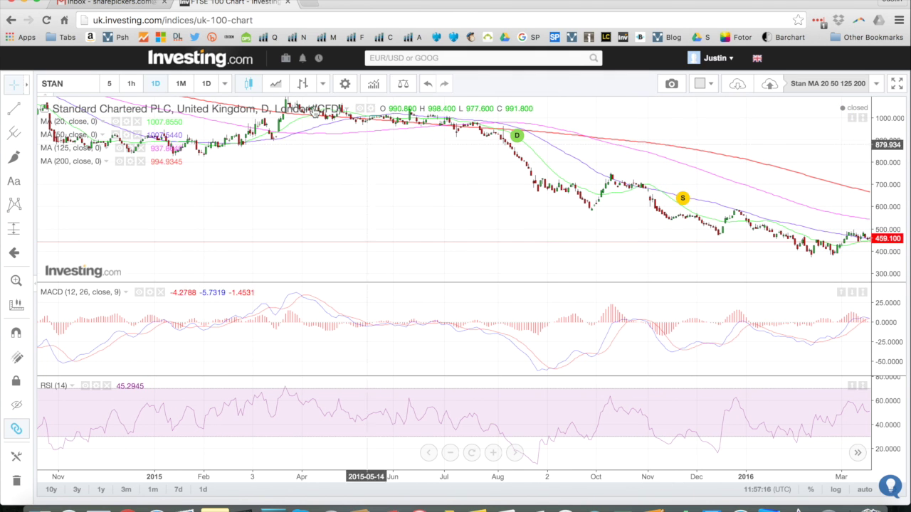
- Switch the Standard Chartered chart to the 1 week interval and frame the period from mid-2013 to March 2016
click(225, 87)
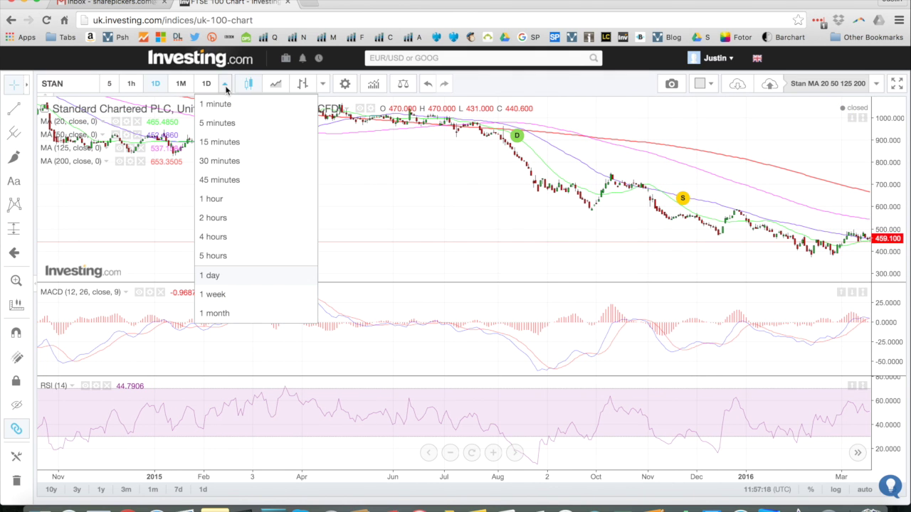
click(213, 294)
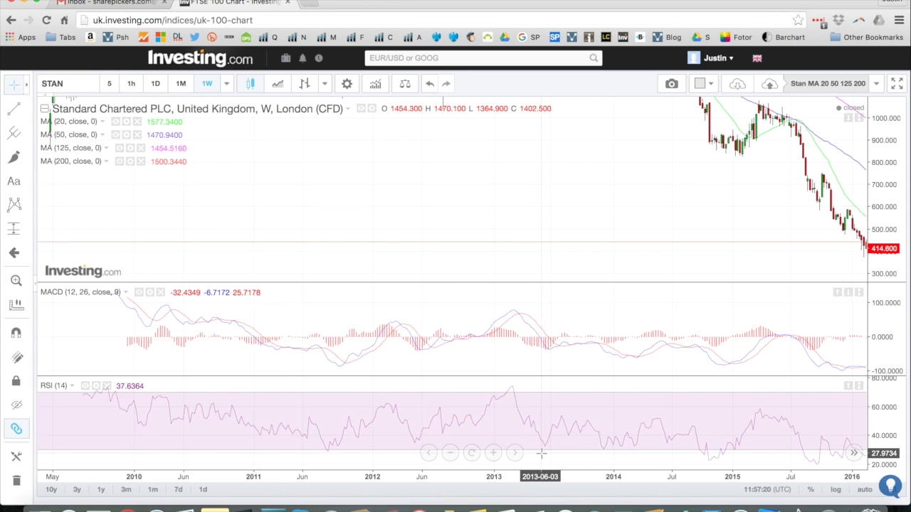
click(493, 454)
click(493, 454)
drag(557, 260, 493, 263)
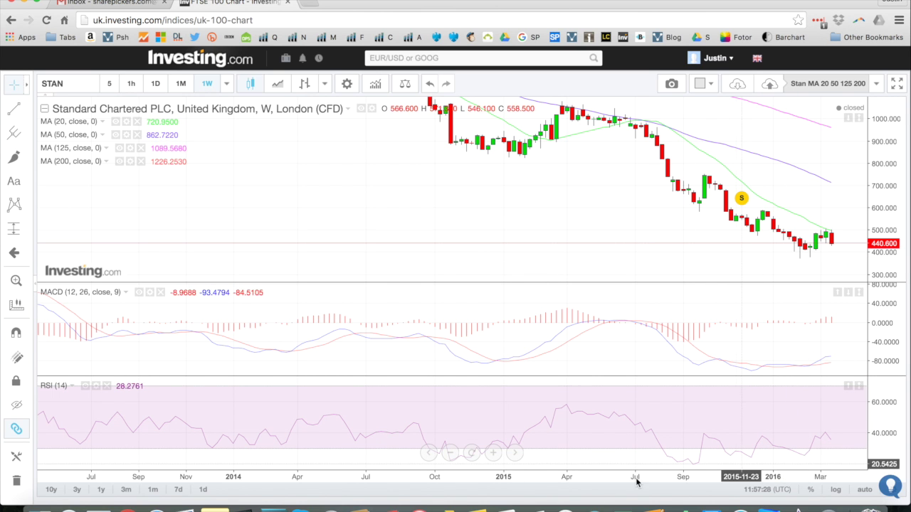
- Examine the weekly prices, moving averages, MACD and RSI close up from July 2015 and over the wider range back to 2011
click(494, 454)
click(494, 454)
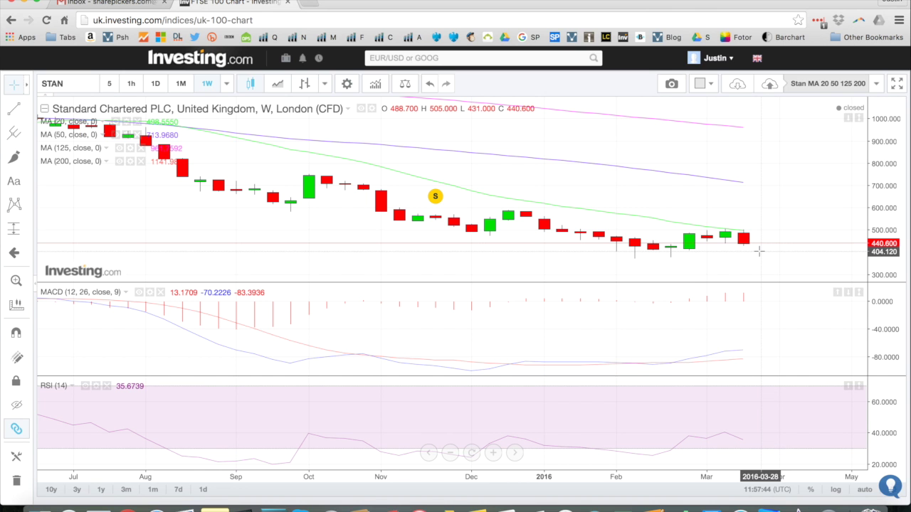
click(452, 454)
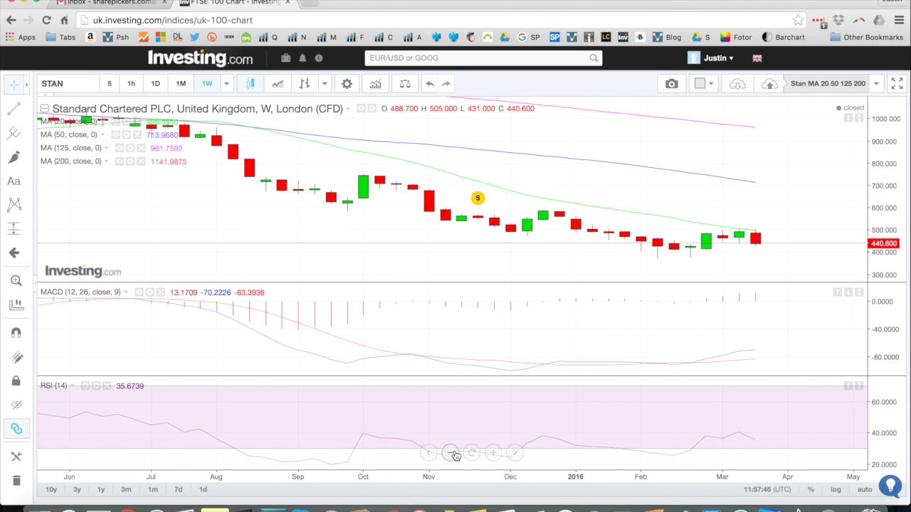
click(452, 454)
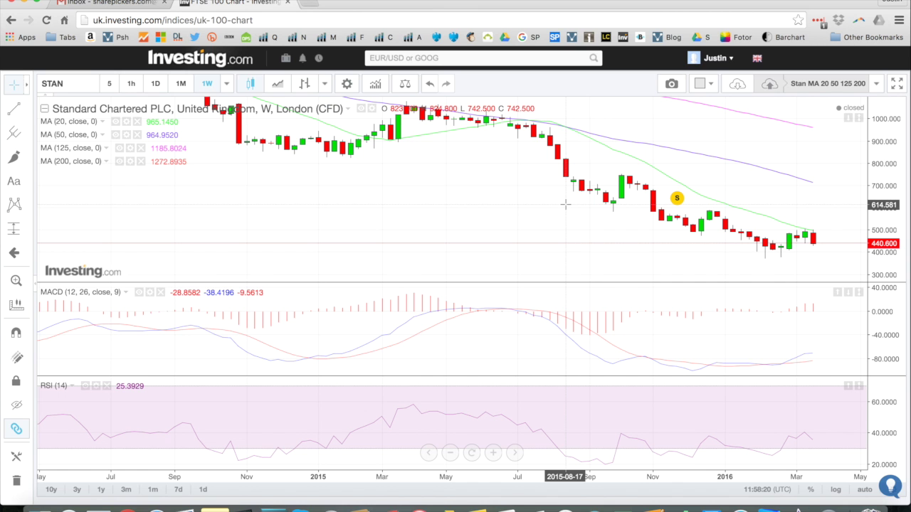
click(446, 453)
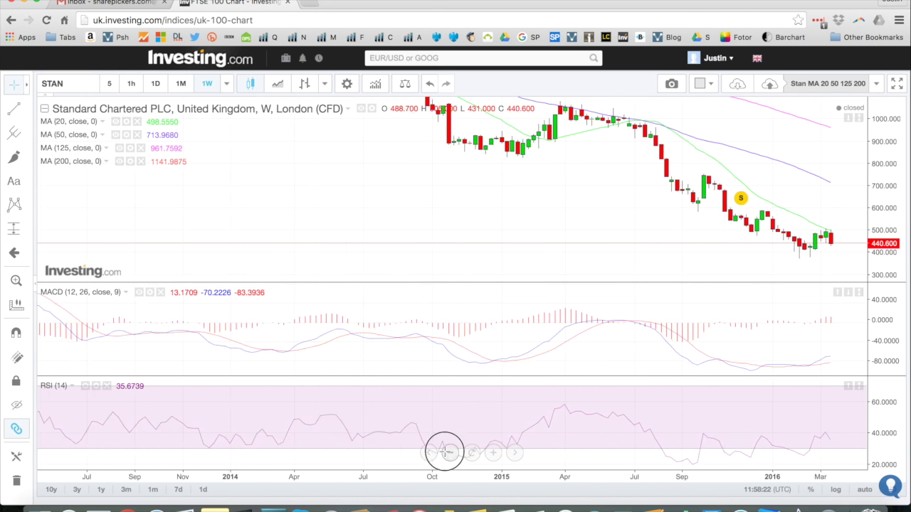
click(446, 453)
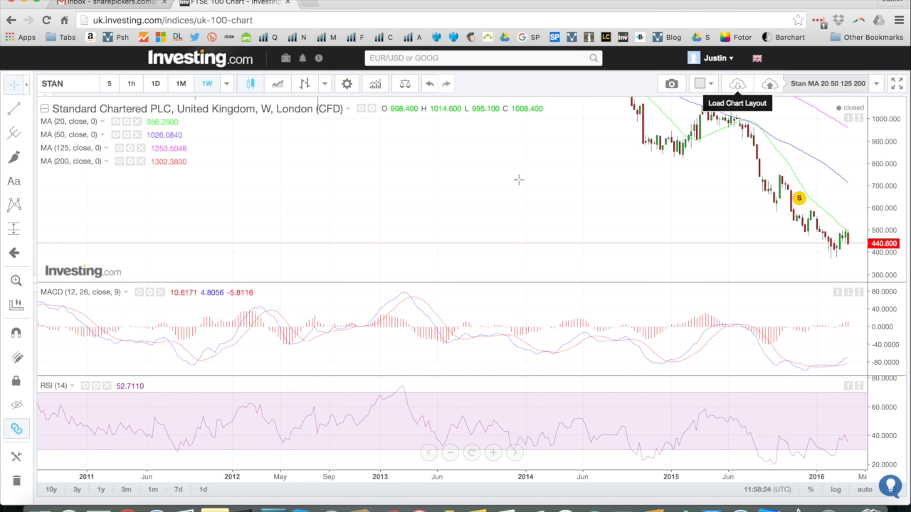